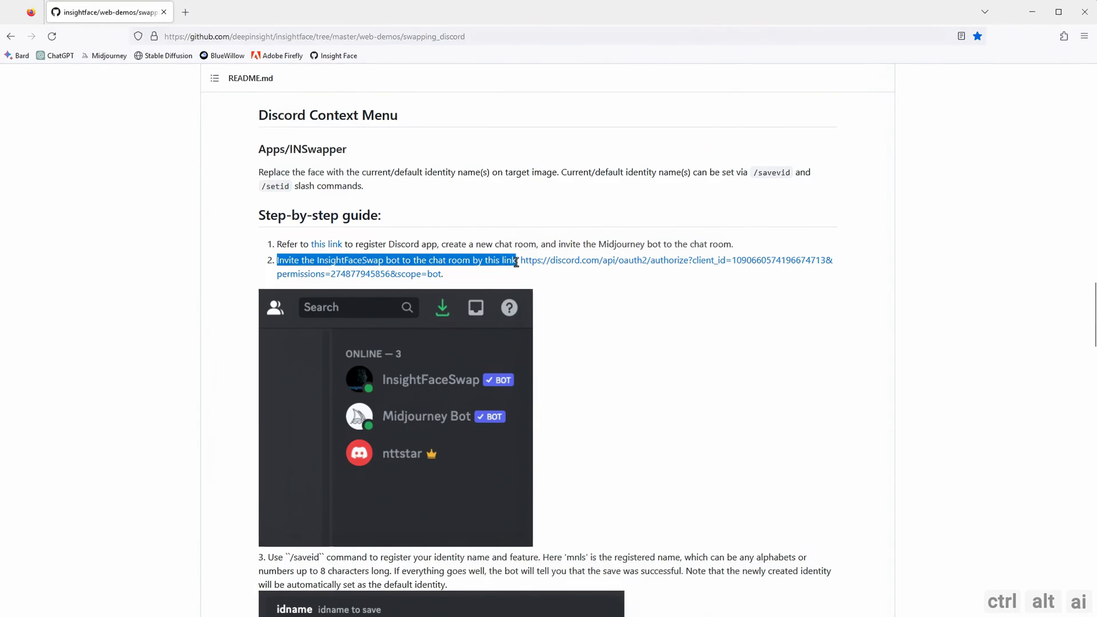
Step: Copy the InsightFaceSwap bot invitation link from item 2 of the README's step-by-step guide
click(534, 285)
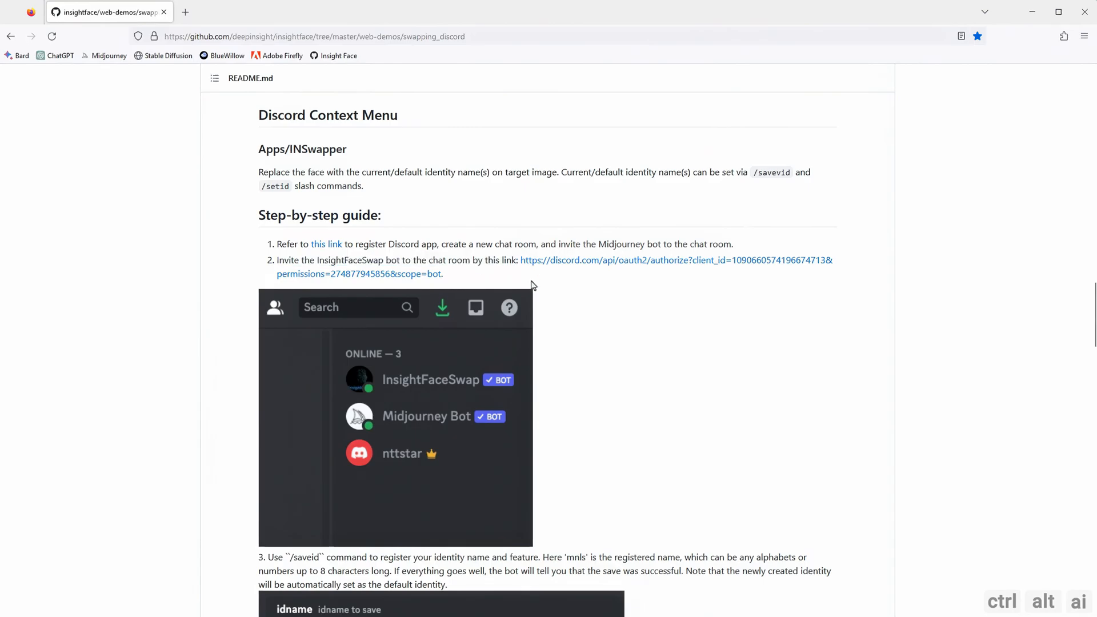
drag(518, 263, 444, 279)
key(ctrl+c)
click(509, 261)
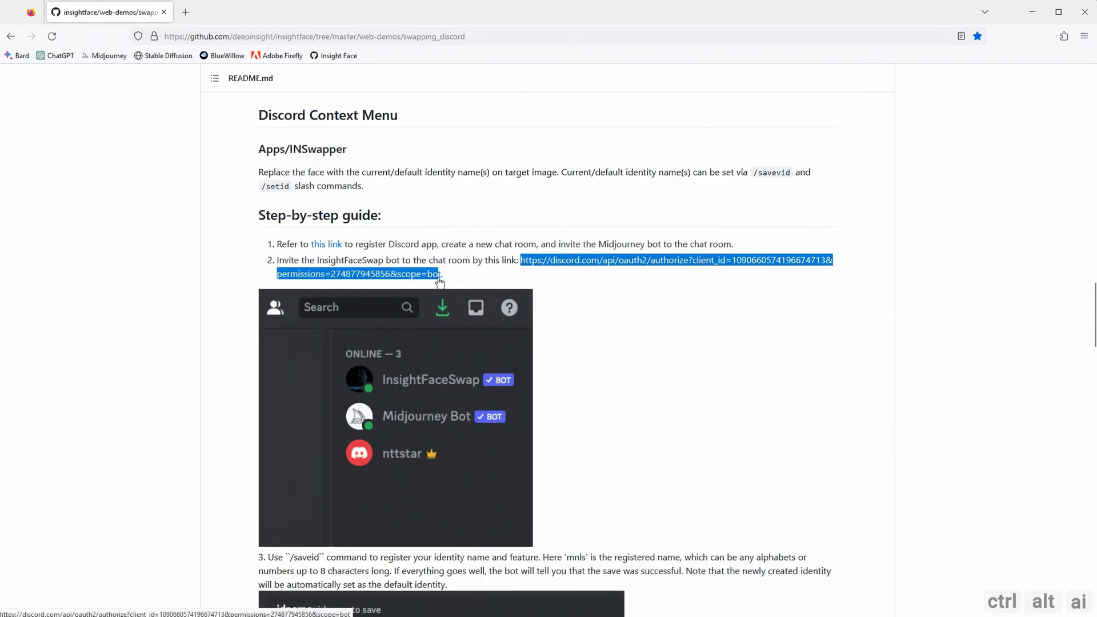
right_click(429, 278)
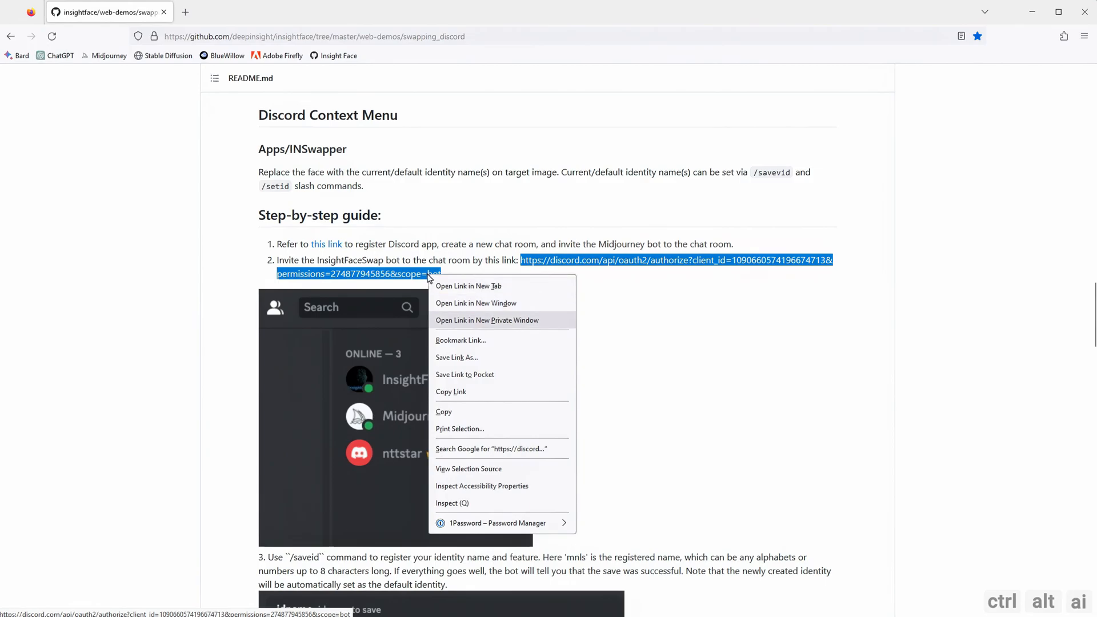
click(461, 414)
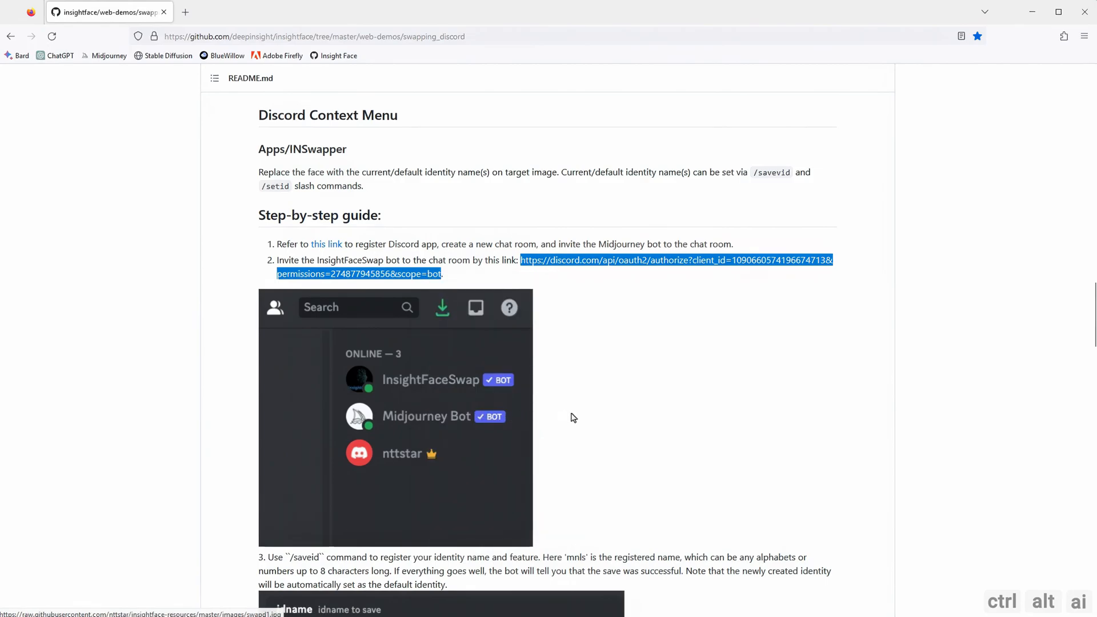
Step: Join the InsightFace Discord server through the Discord group link in the README's Other notes section
scroll(572, 419, down, 20)
scroll(572, 418, down, 15)
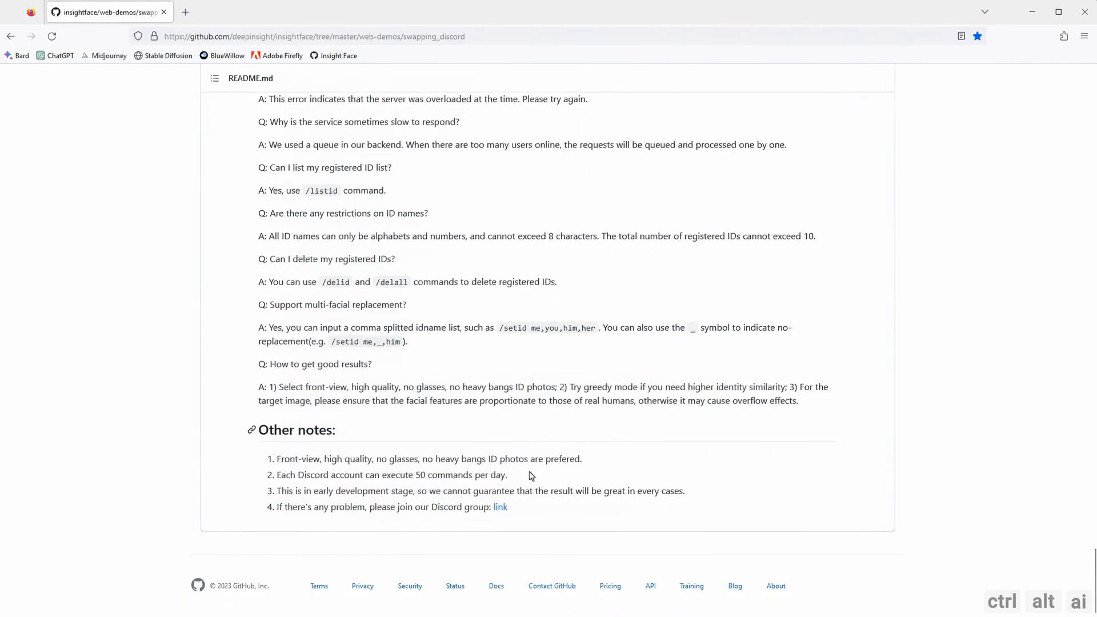
click(501, 510)
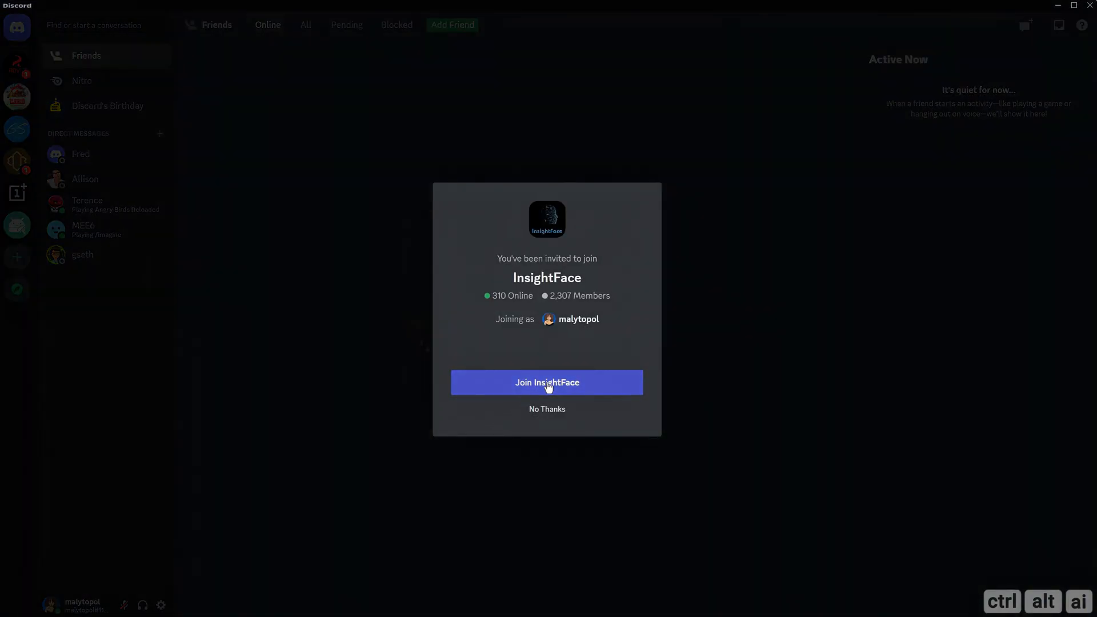
click(547, 387)
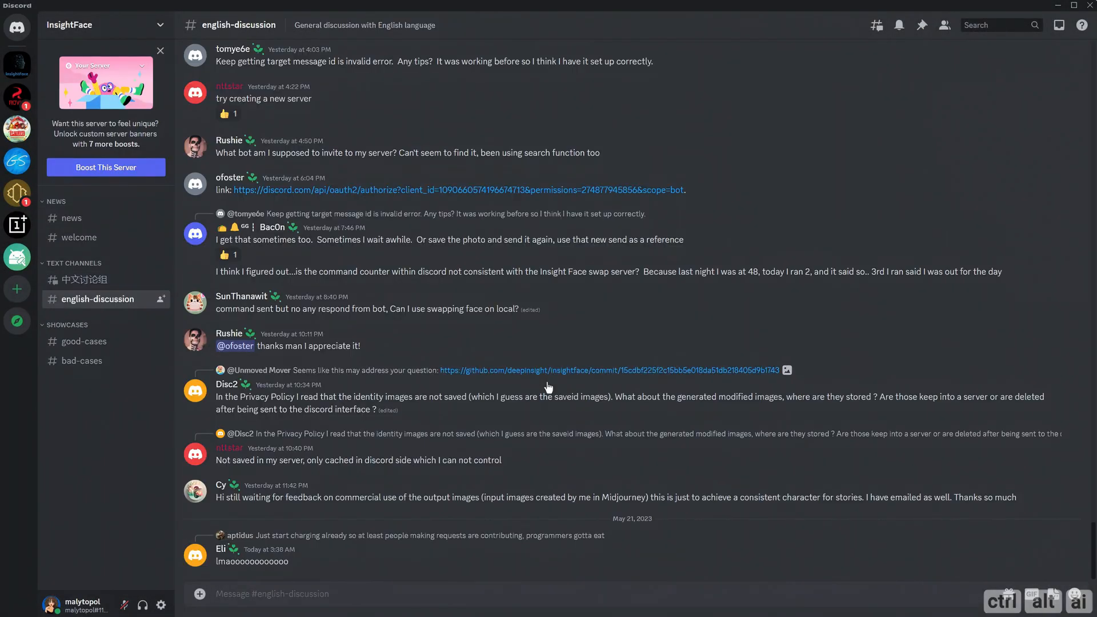
Step: Create a personal Discord server for me and my friends, named "consistent characters server"
click(17, 291)
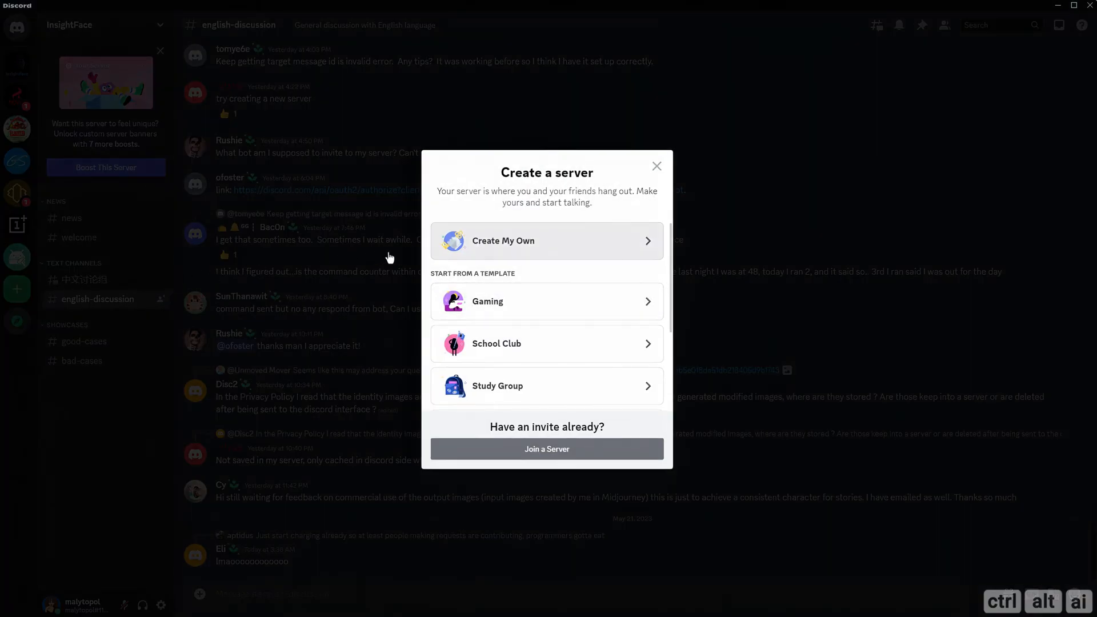
click(516, 244)
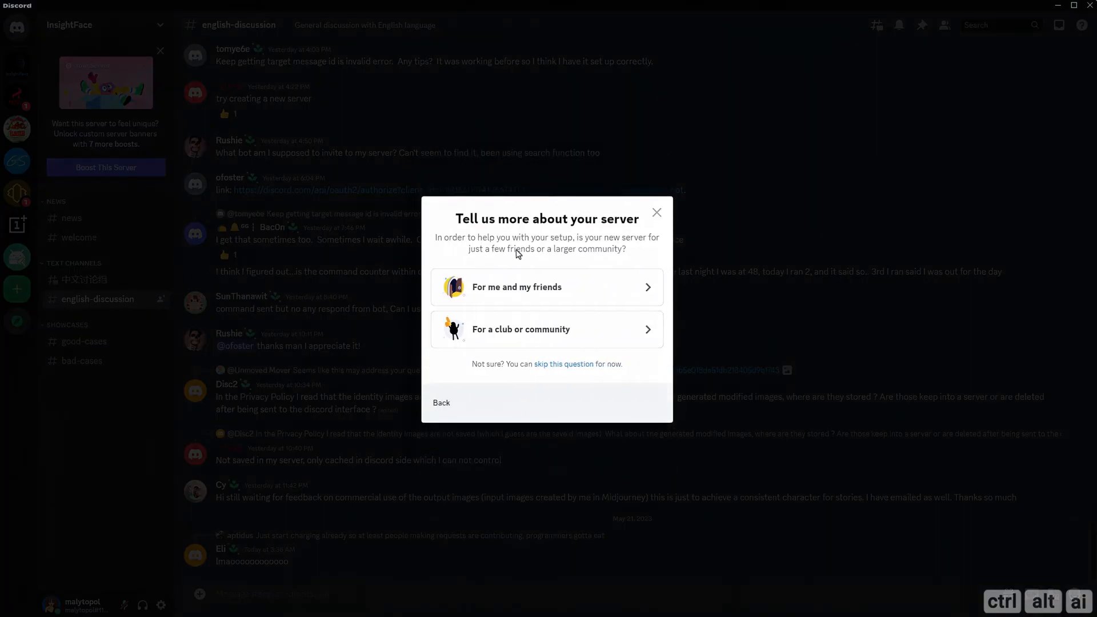
click(523, 294)
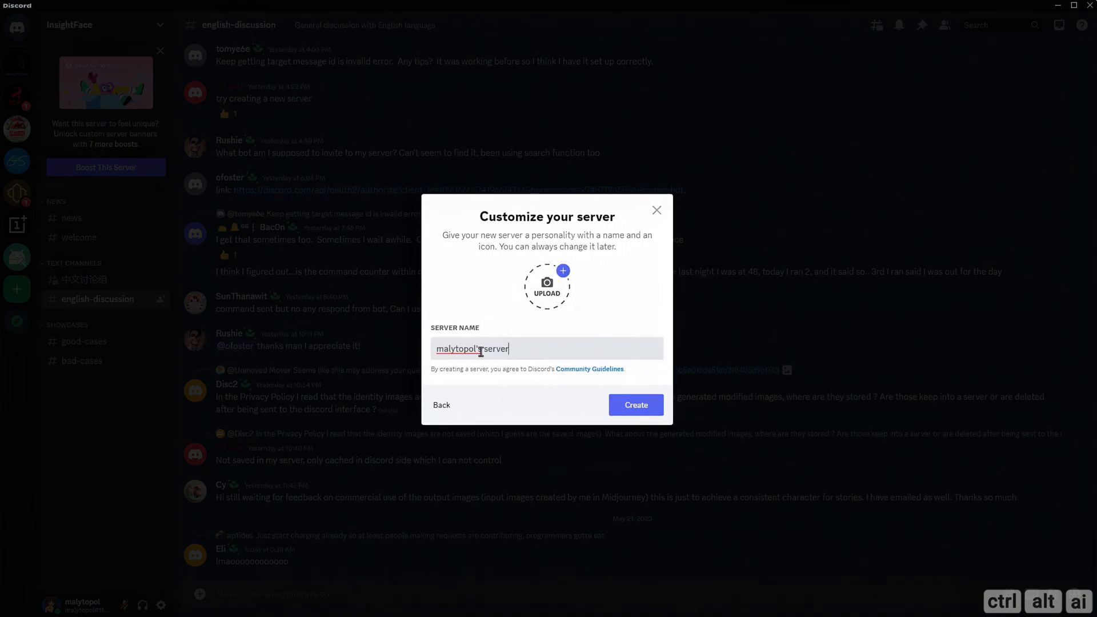
drag(481, 351, 390, 351)
text(consistent characters)
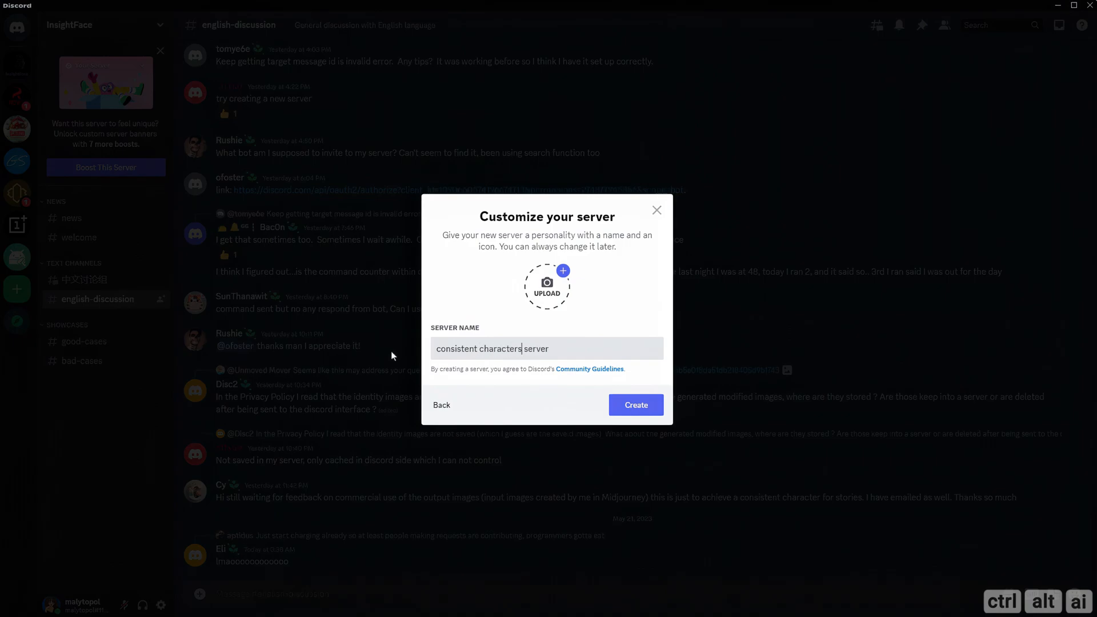
click(628, 406)
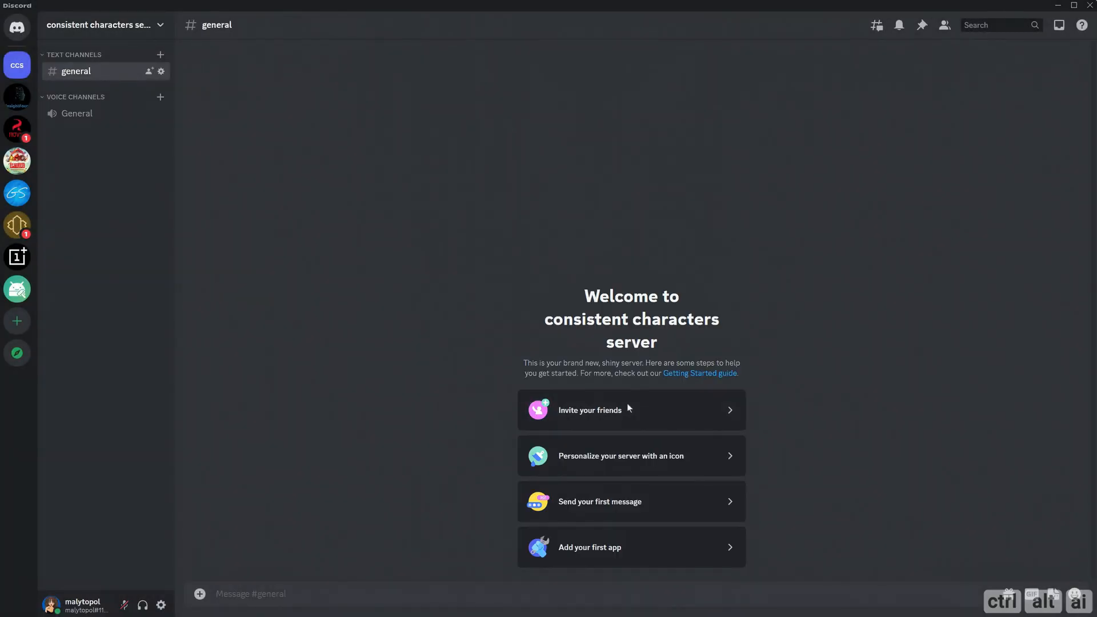
Step: Create a text channel named "youtube" in the consistent characters server
click(161, 55)
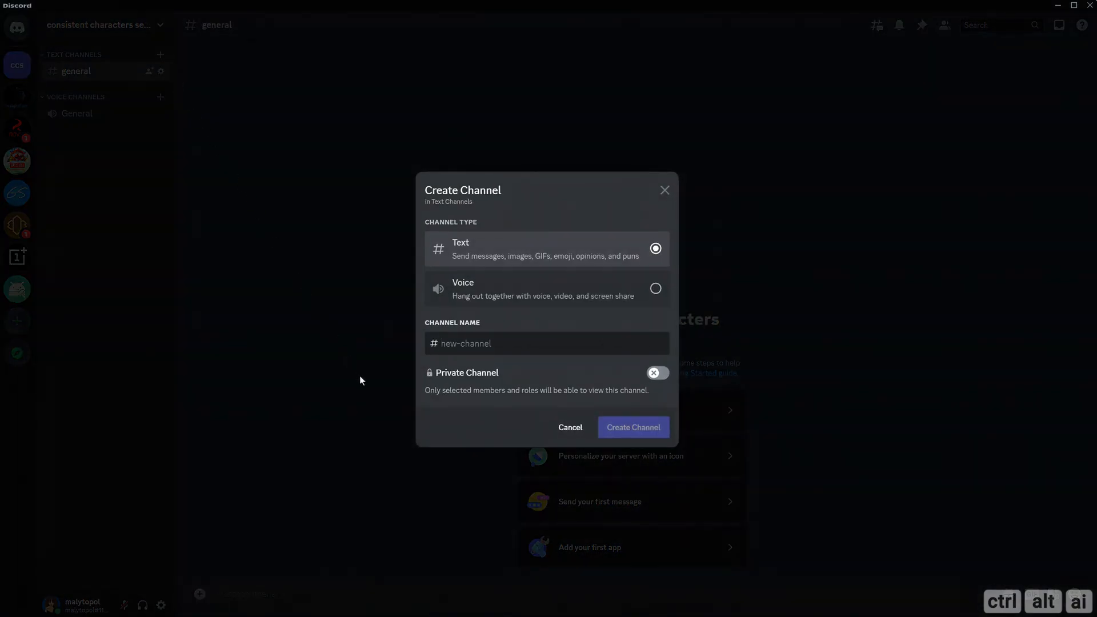
text(youtube)
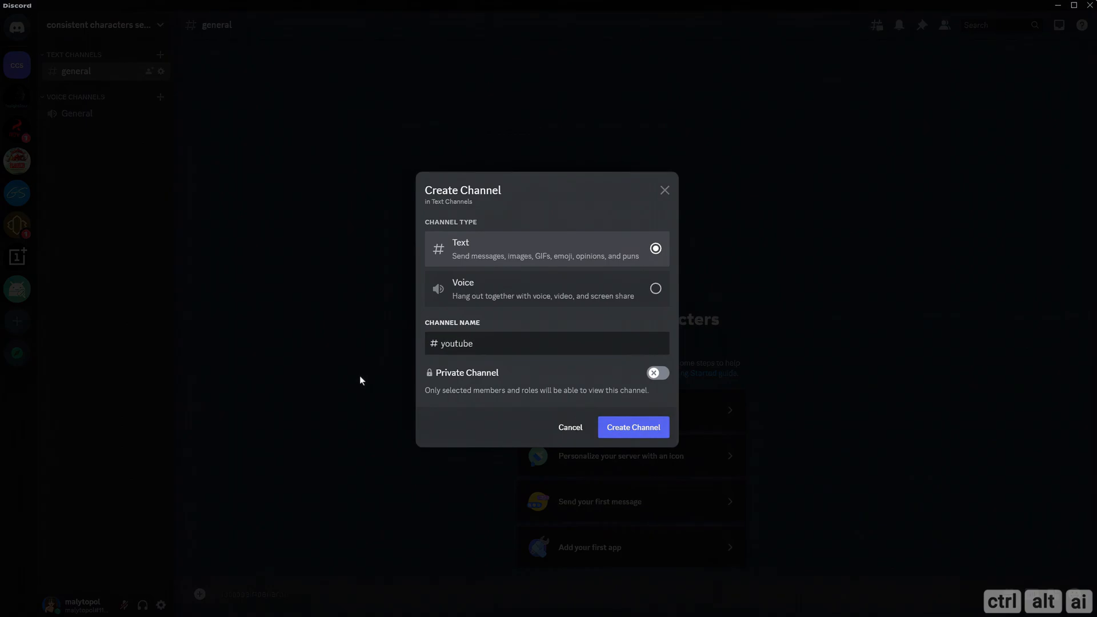
key(Return)
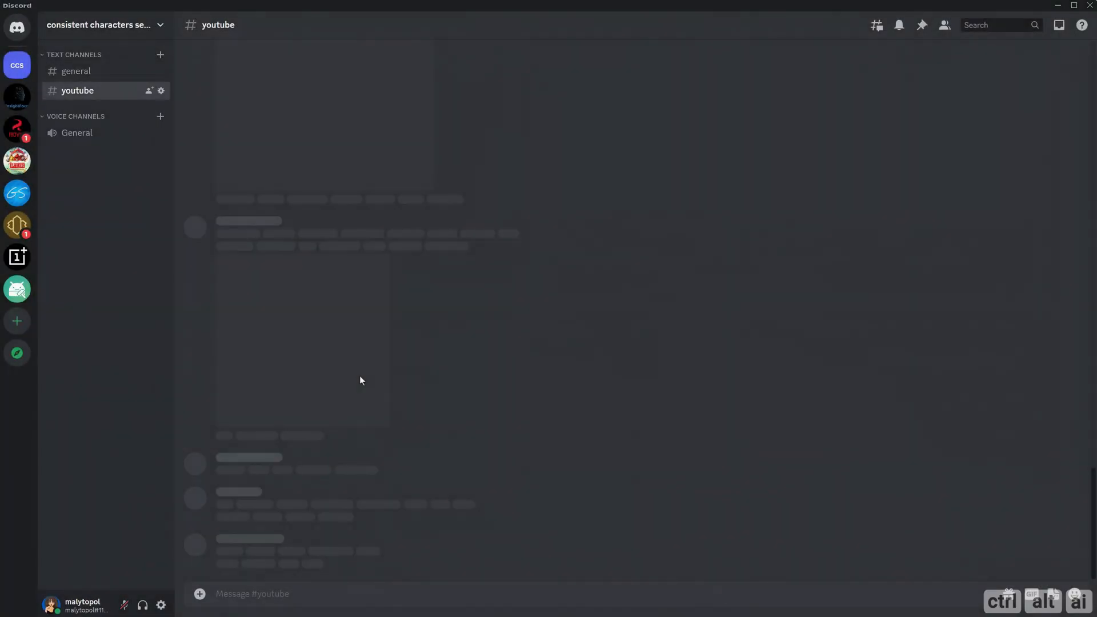
Step: Post the copied bot invitation link as a message in the youtube channel
right_click(240, 596)
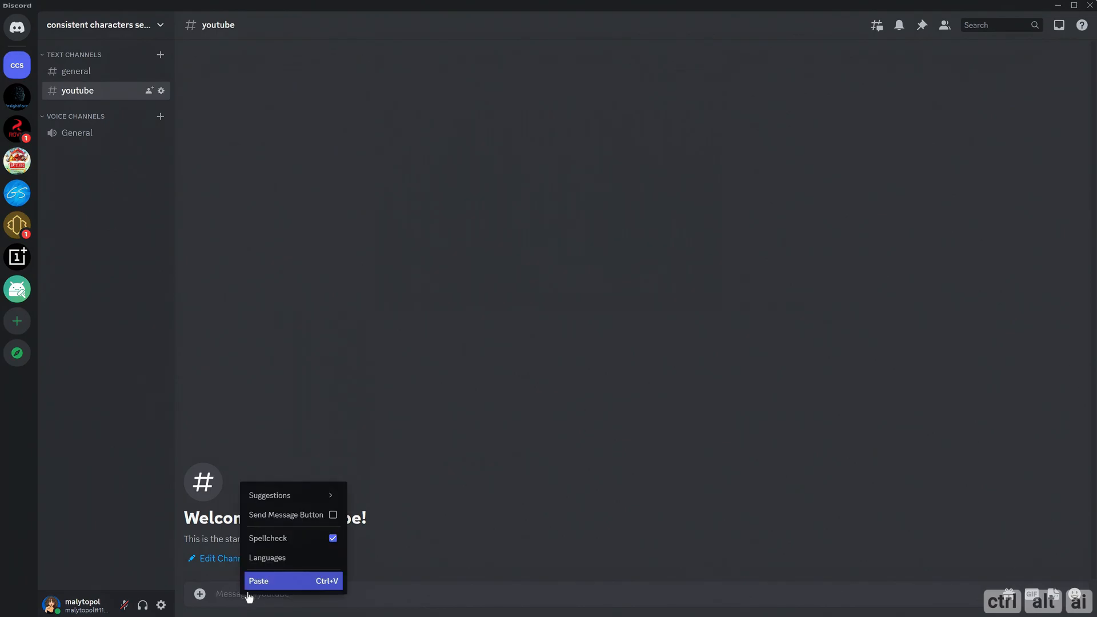
click(260, 582)
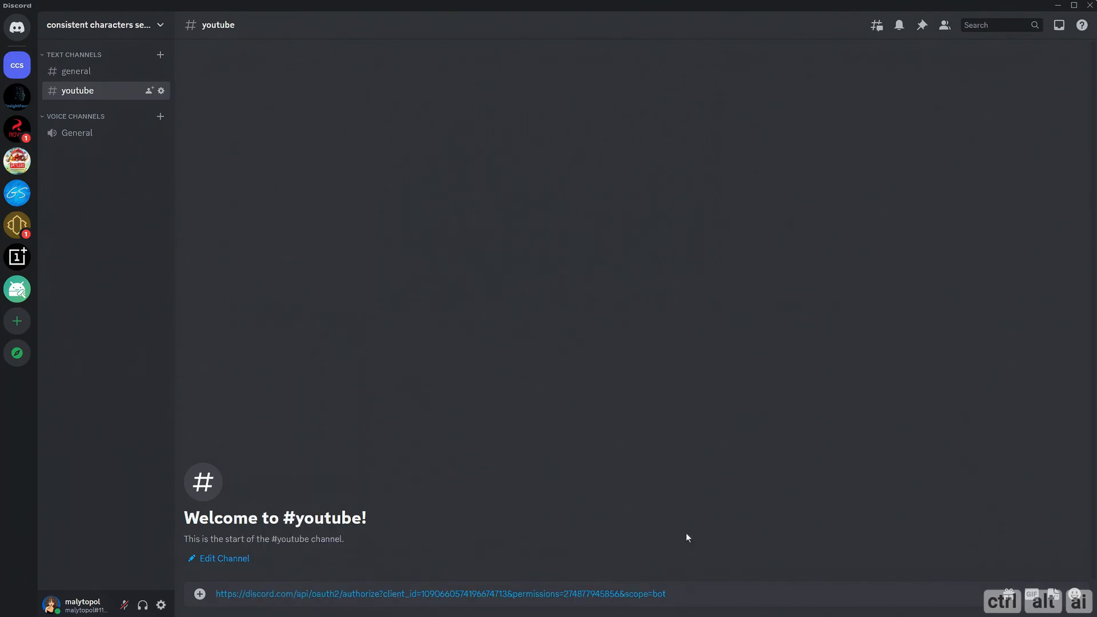
key(Return)
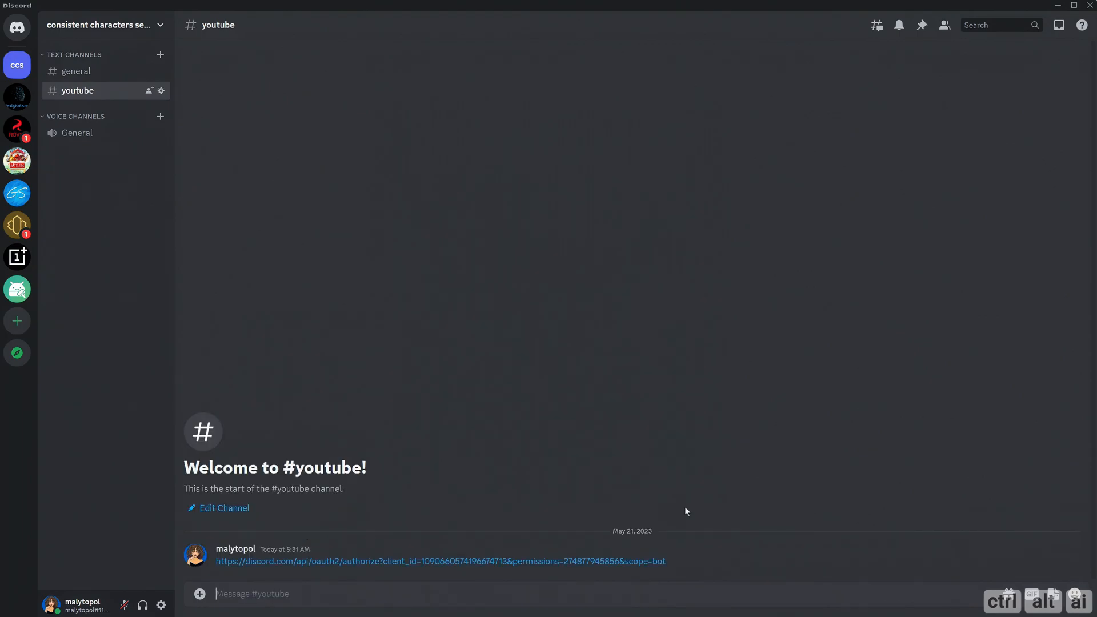
Step: Authorize the InsightFace bot on the consistent characters server with all listed permissions, complete the human check, and look through the server's member list
click(554, 562)
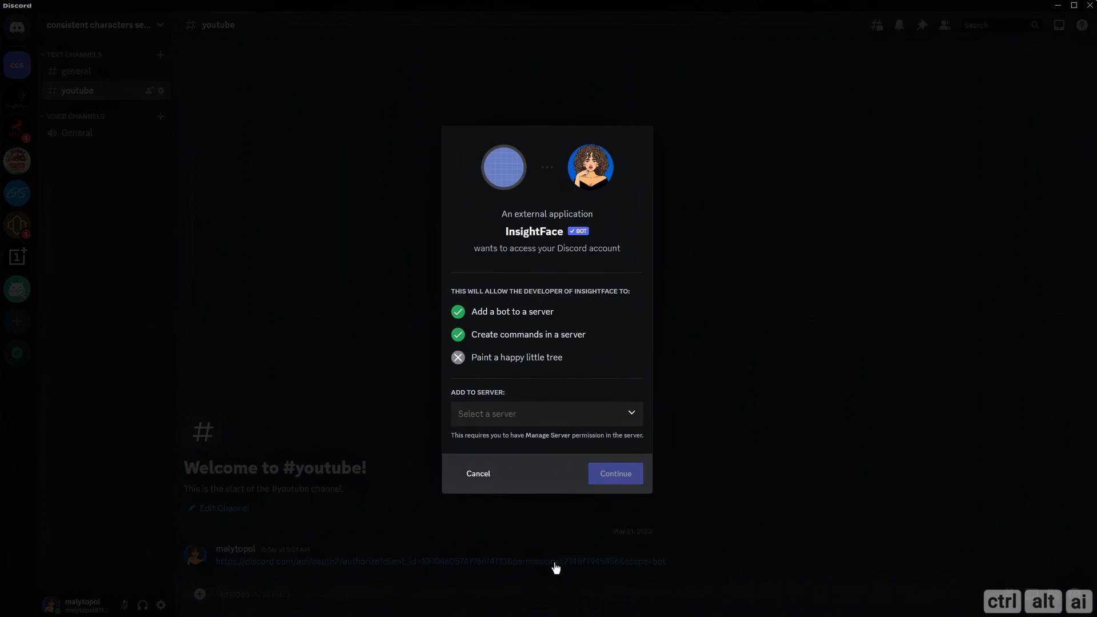
click(530, 418)
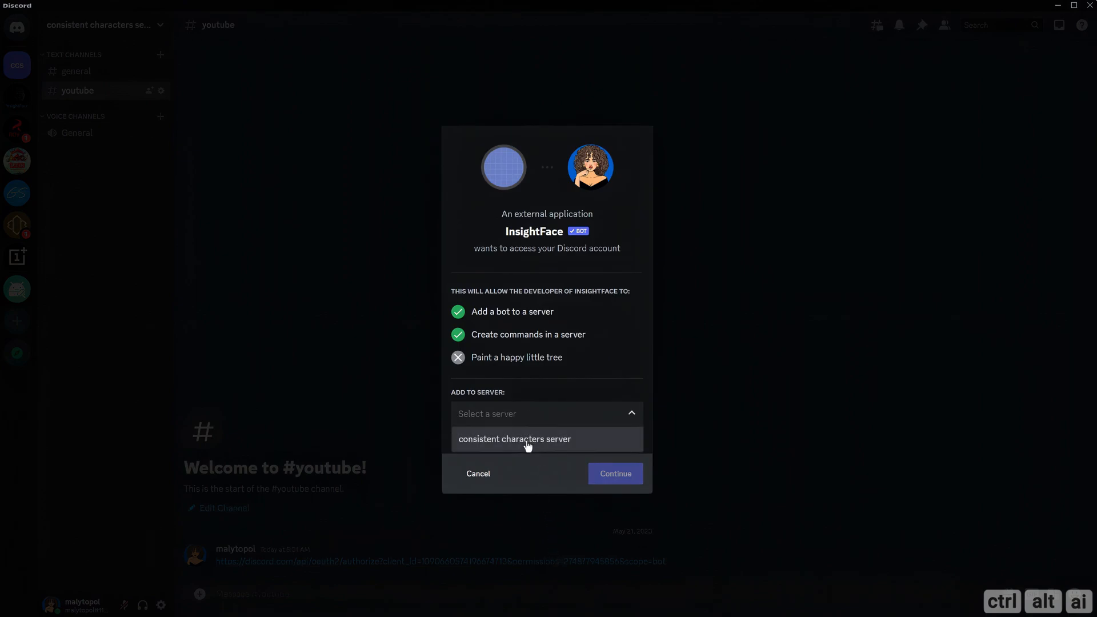
click(527, 445)
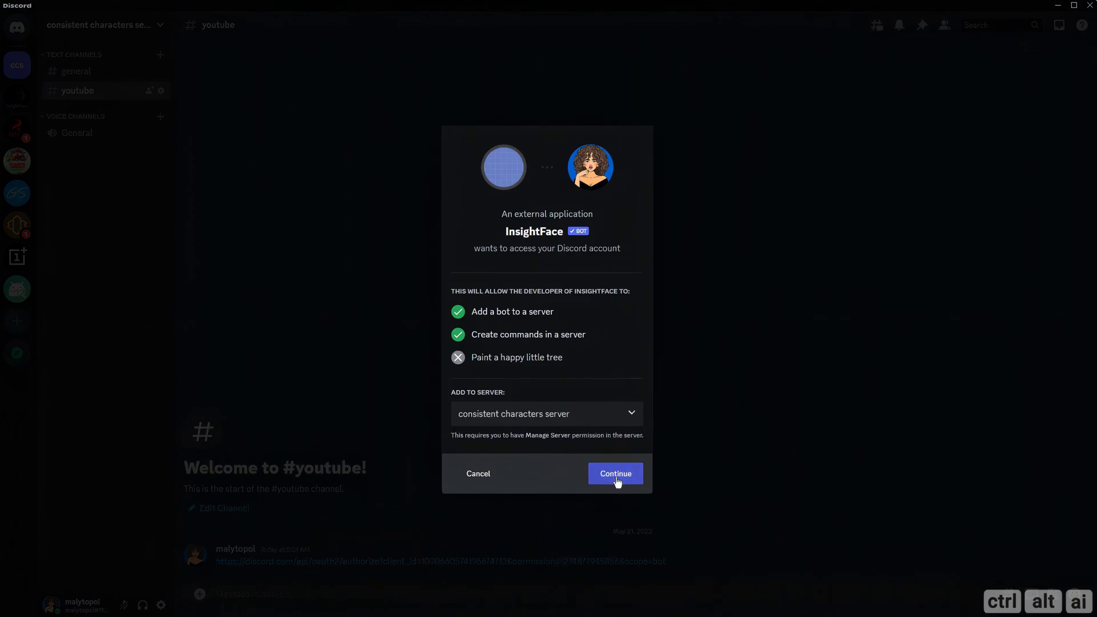
click(617, 482)
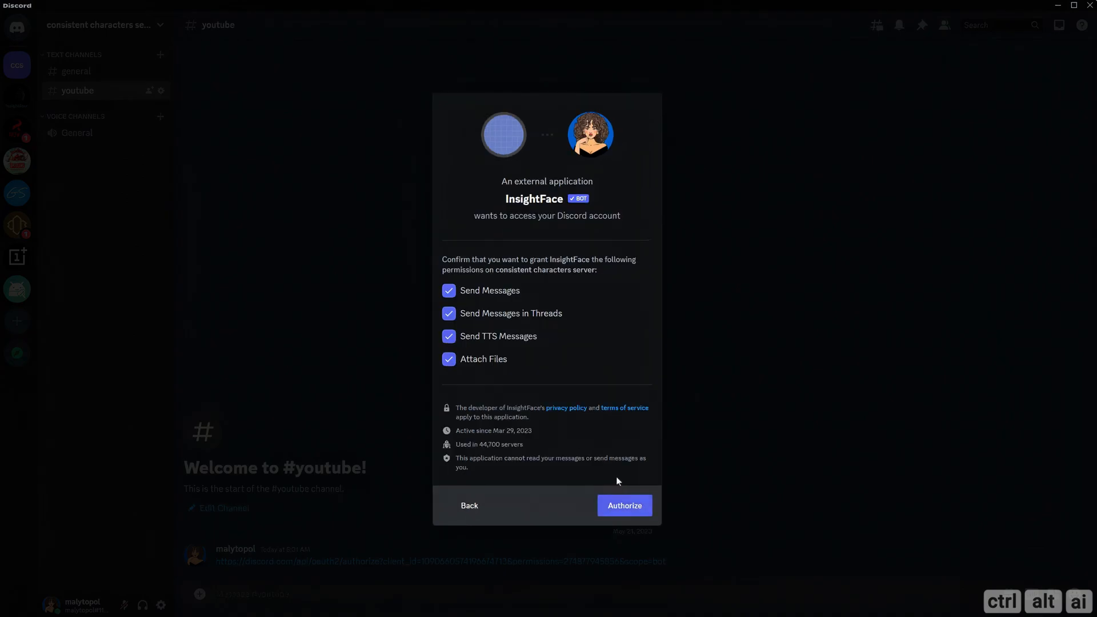
click(619, 503)
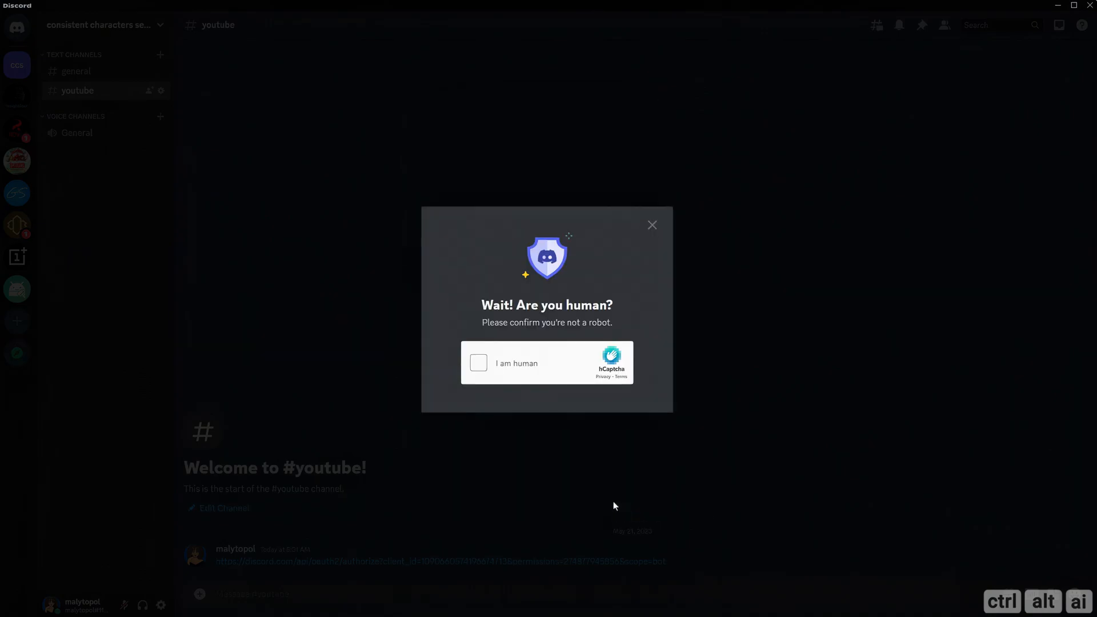
click(480, 363)
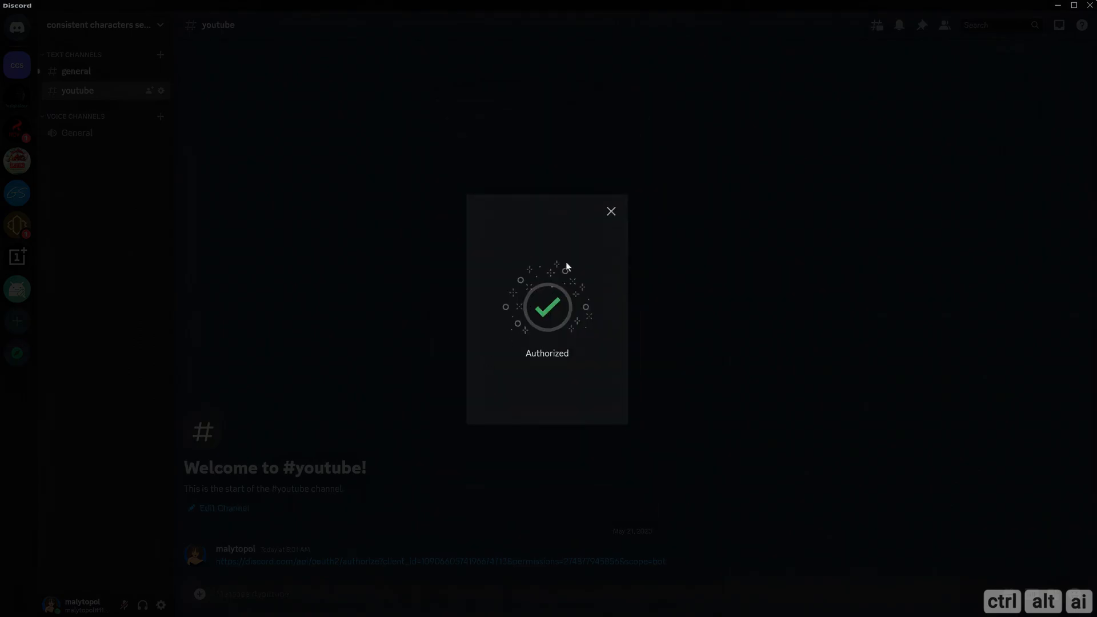
click(611, 211)
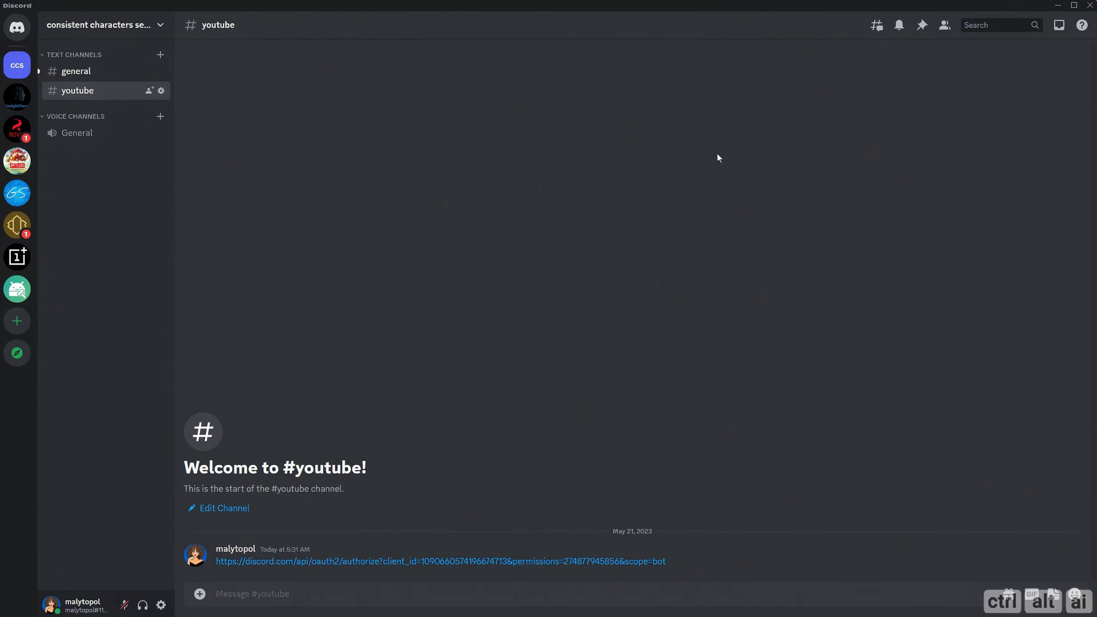
click(944, 25)
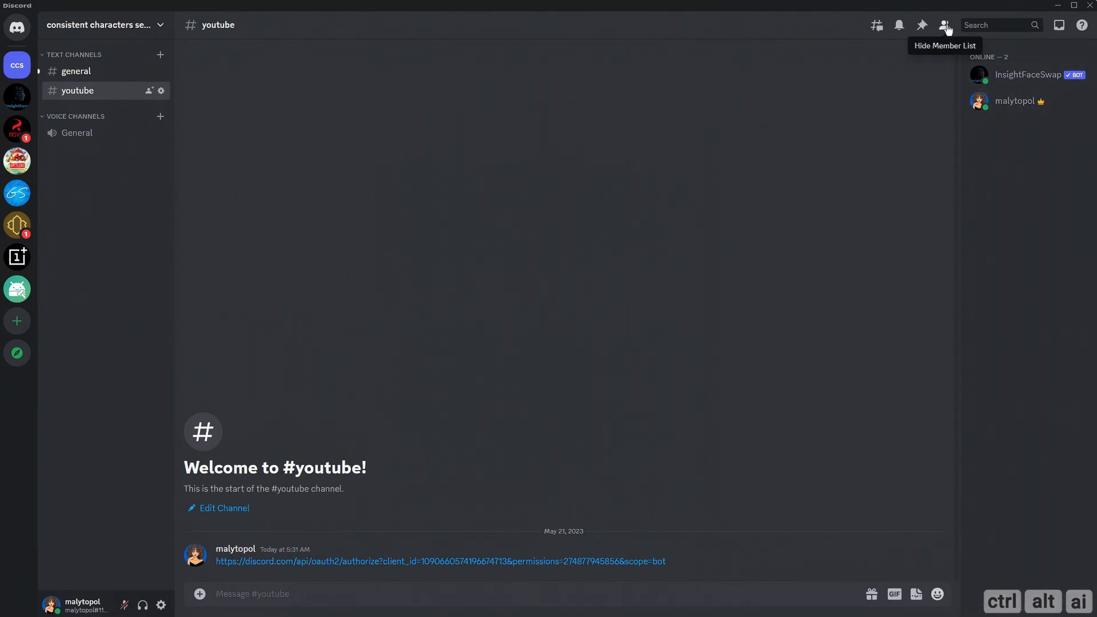
click(945, 26)
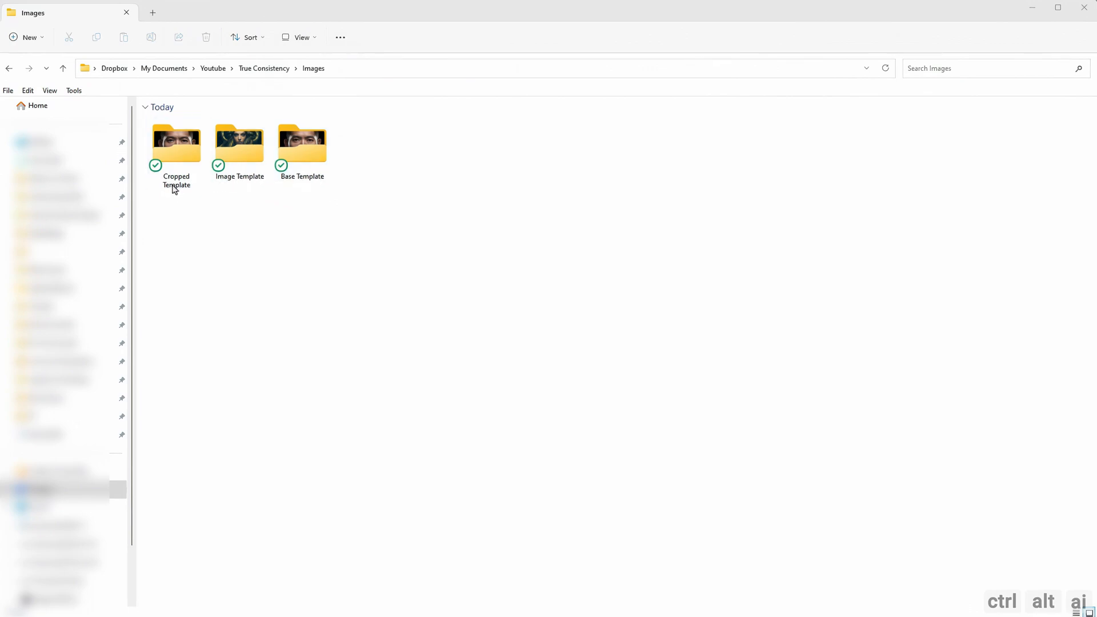
Step: Open American Female Age 30.png from the Base Template folder in Paint 3D
click(299, 163)
double_click(298, 163)
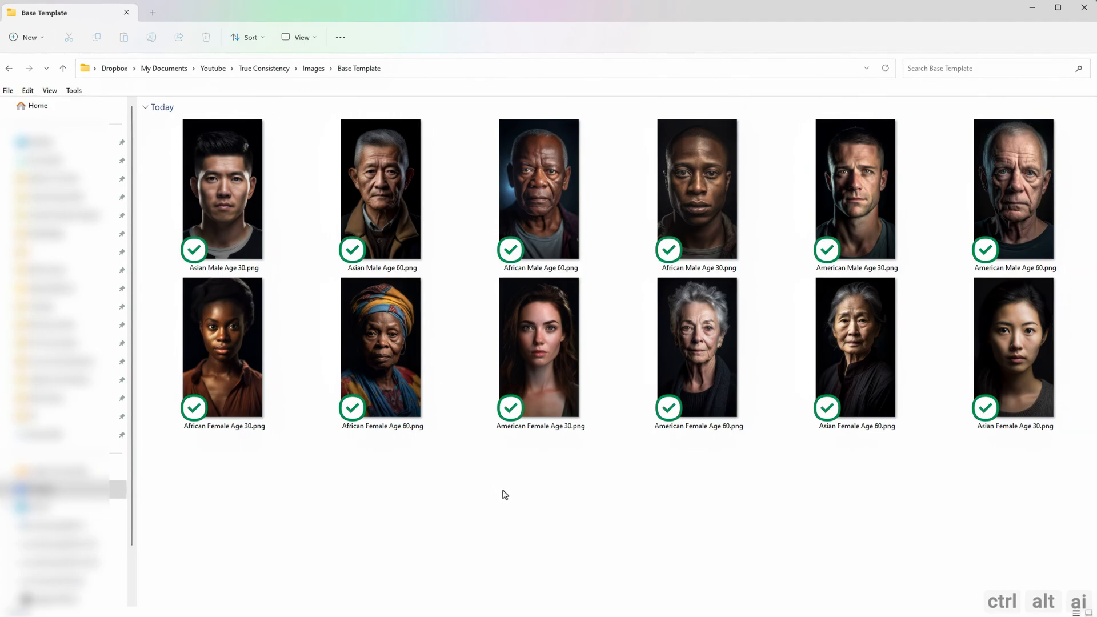
right_click(544, 348)
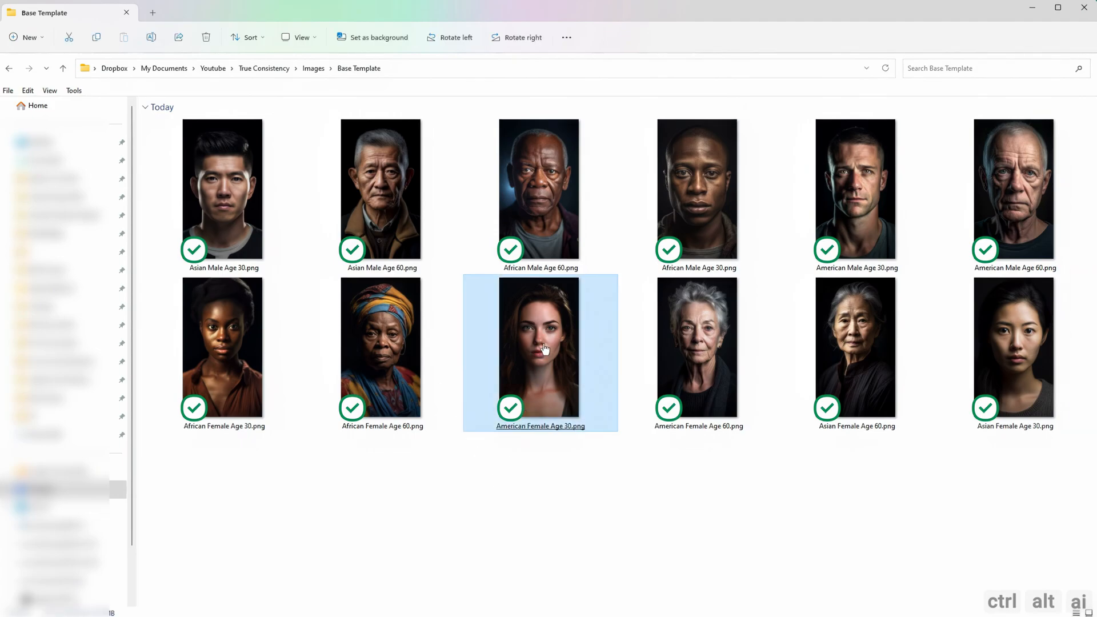
mouse_move(610, 400)
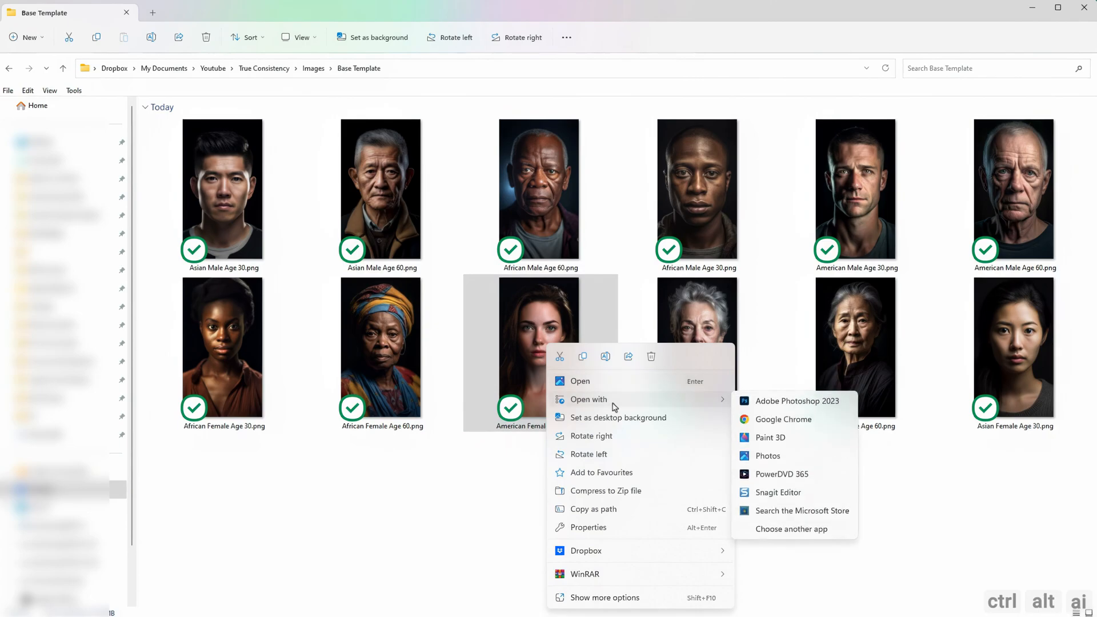
click(807, 446)
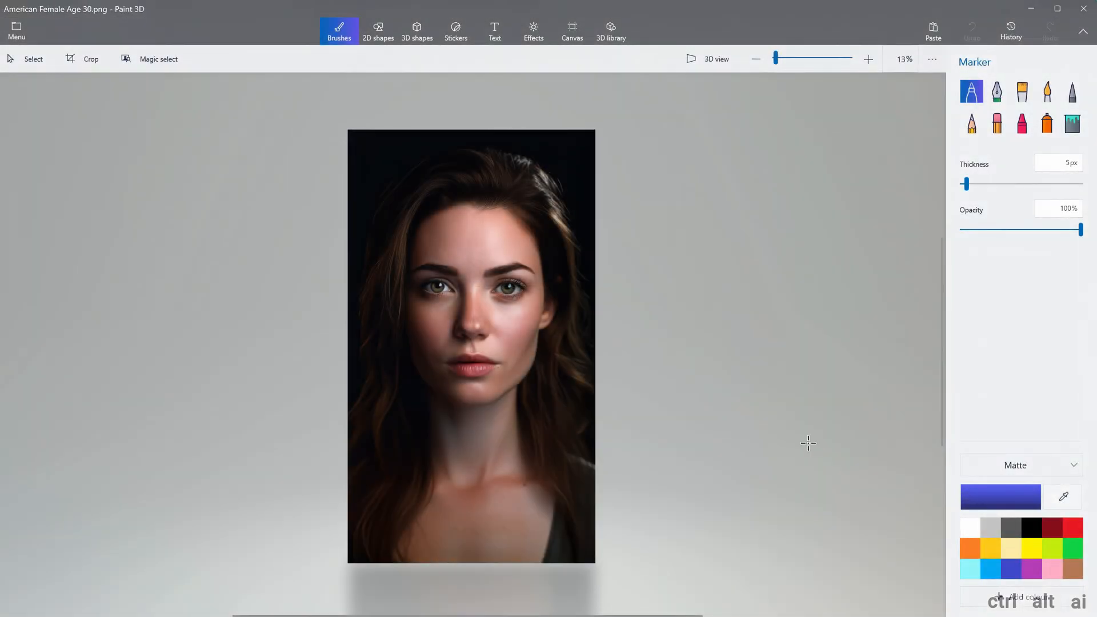
Step: Crop the portrait tightly around the face to about 3328 × 3361 px, keeping its full width
click(87, 59)
drag(471, 563, 484, 427)
drag(471, 129, 472, 177)
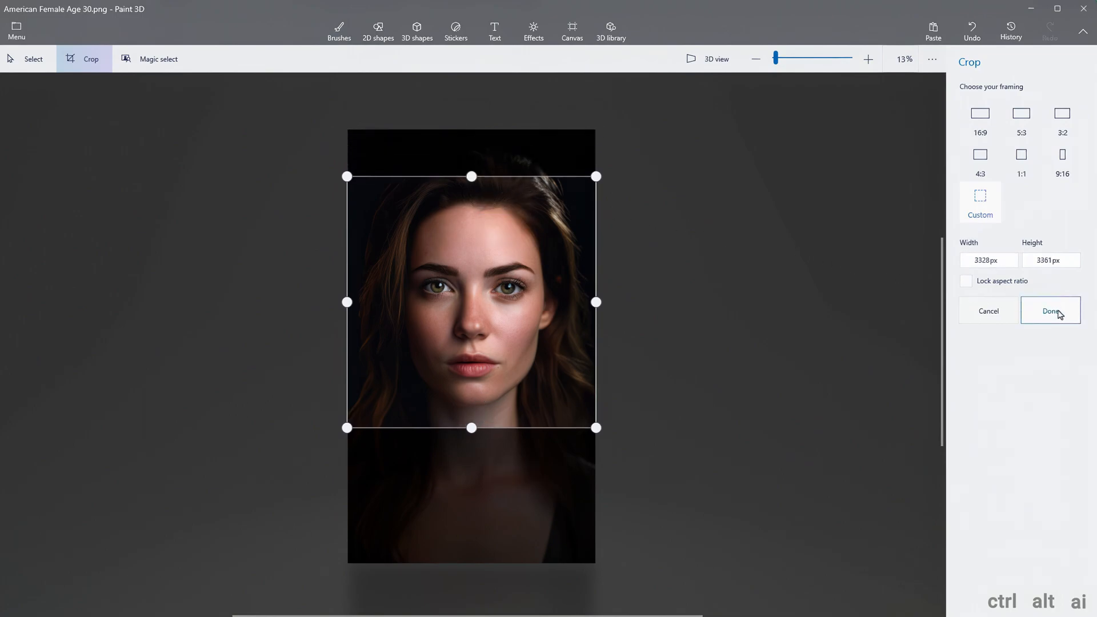
click(1059, 314)
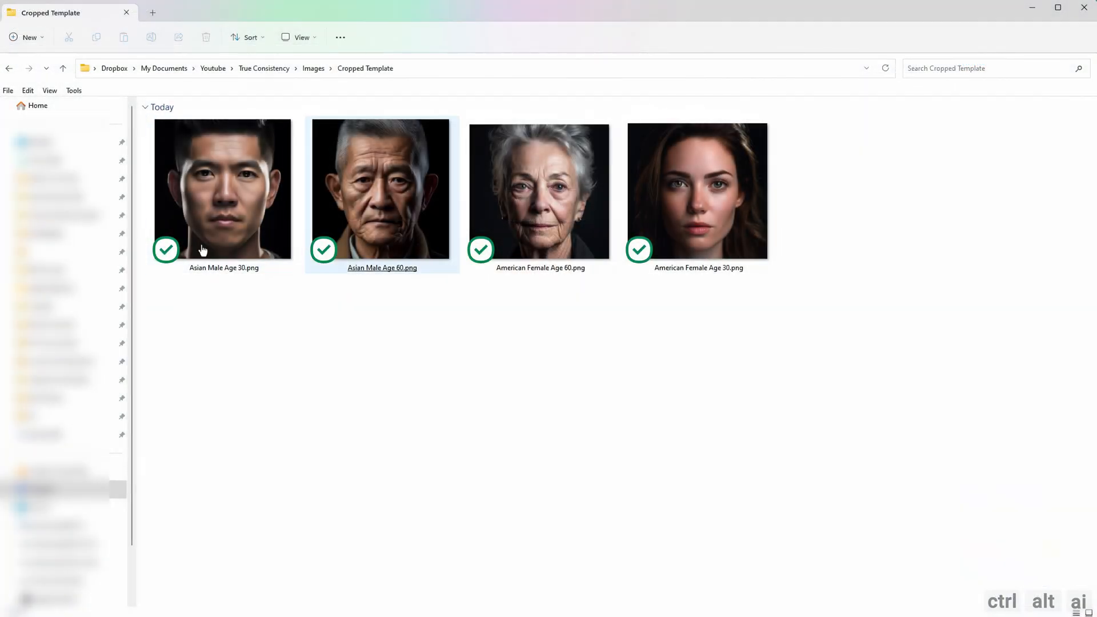
Step: Look over the portraits in the Cropped Template folder and select American Female Age 60.png
click(727, 239)
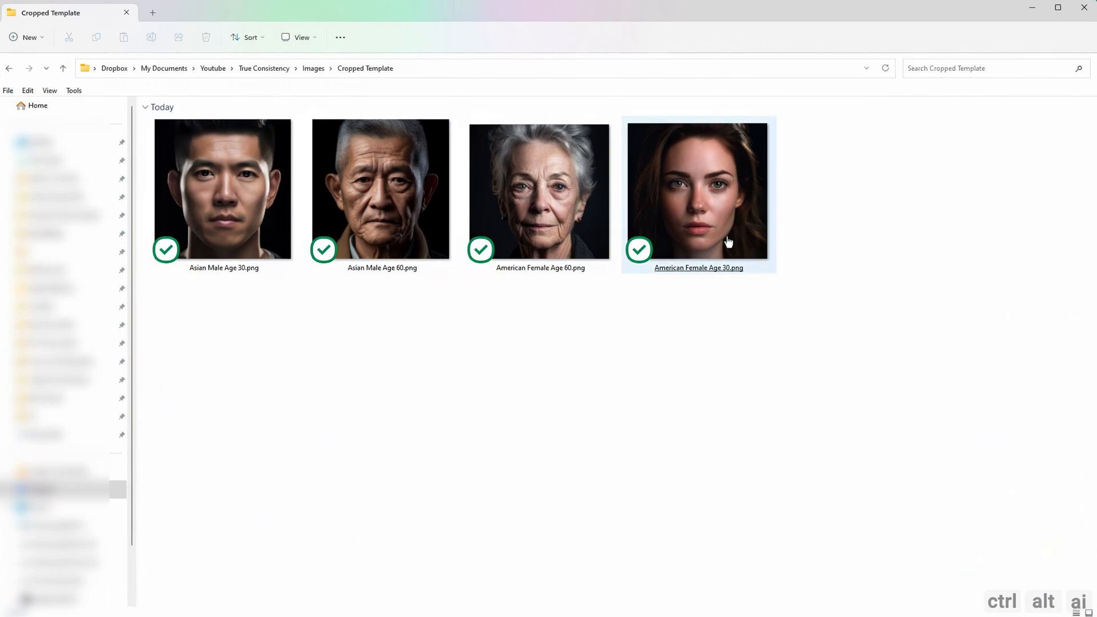
click(535, 272)
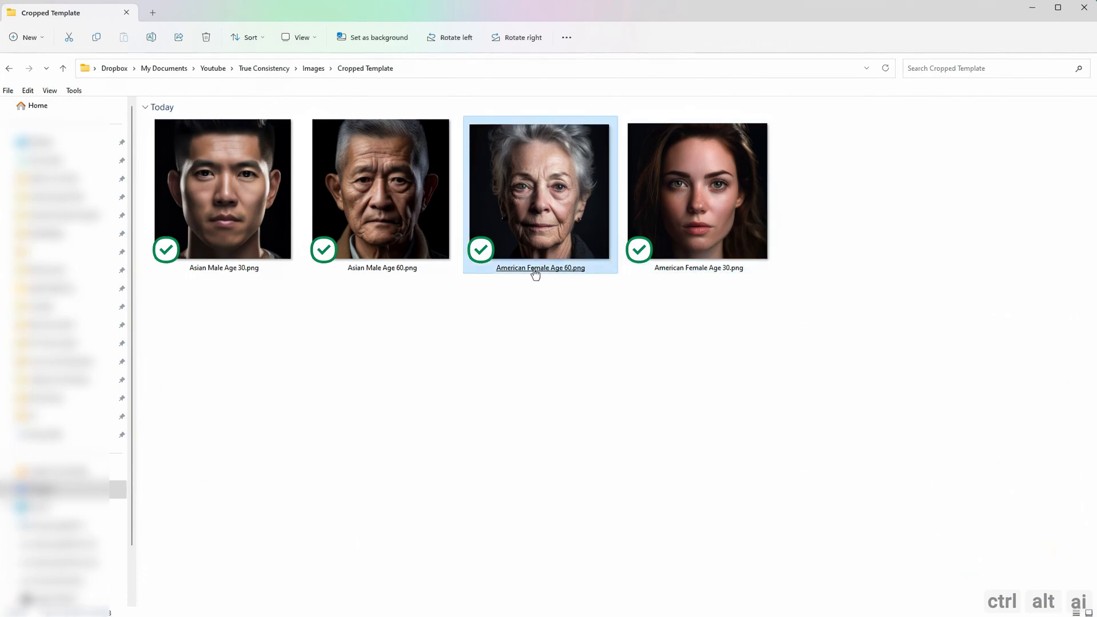
Step: Look over Asian Male Age 60.png and Asian Male Age 30.png in the Cropped Template folder, then clear the selection
click(393, 270)
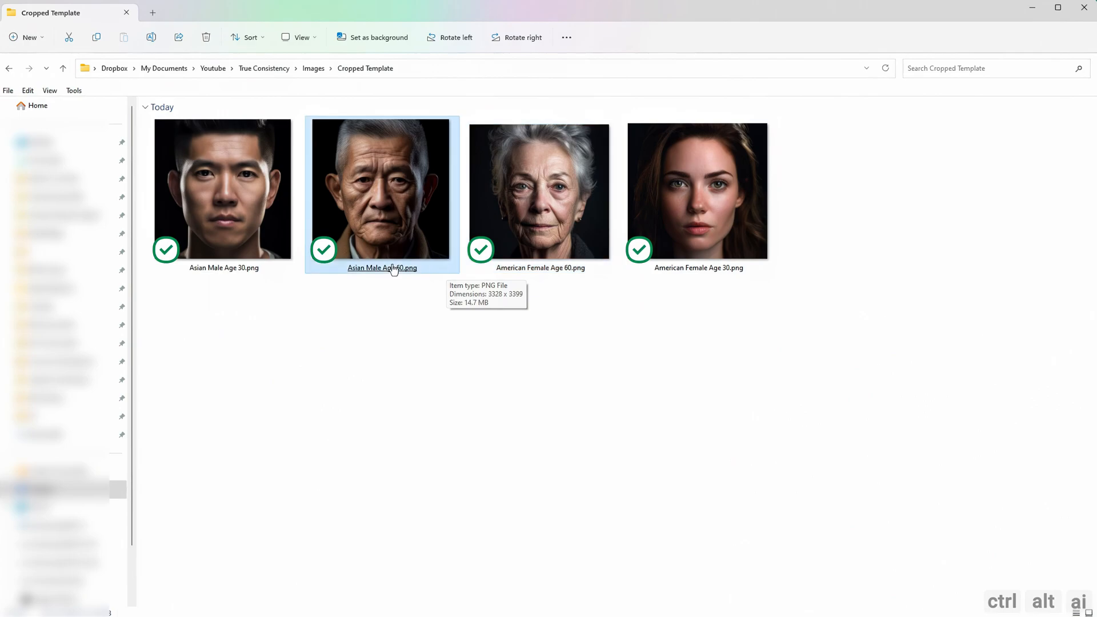
click(264, 268)
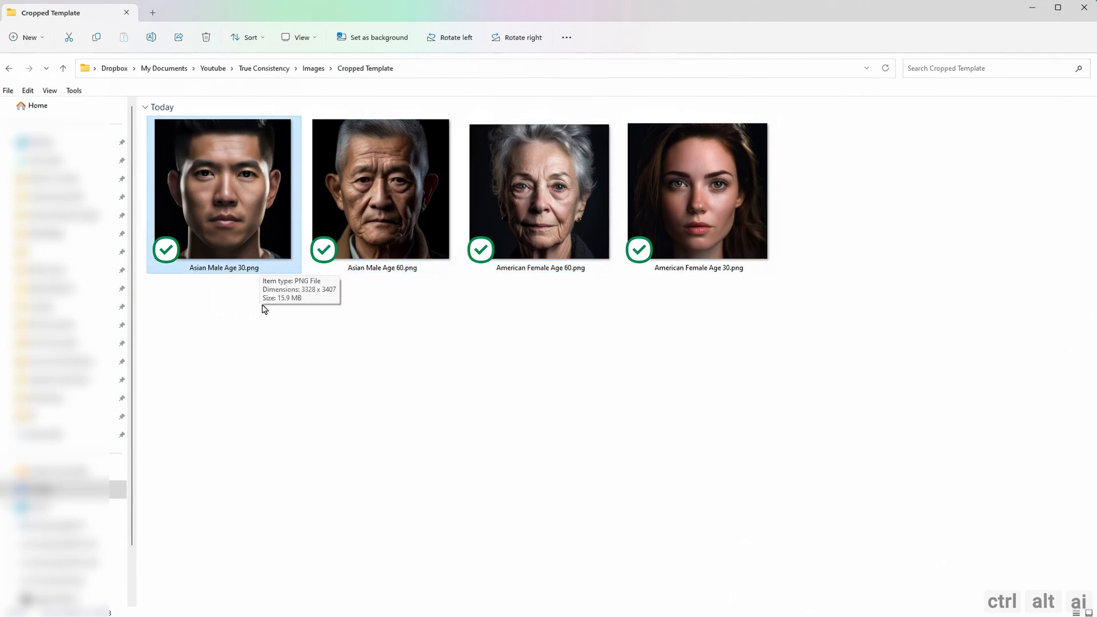
click(263, 340)
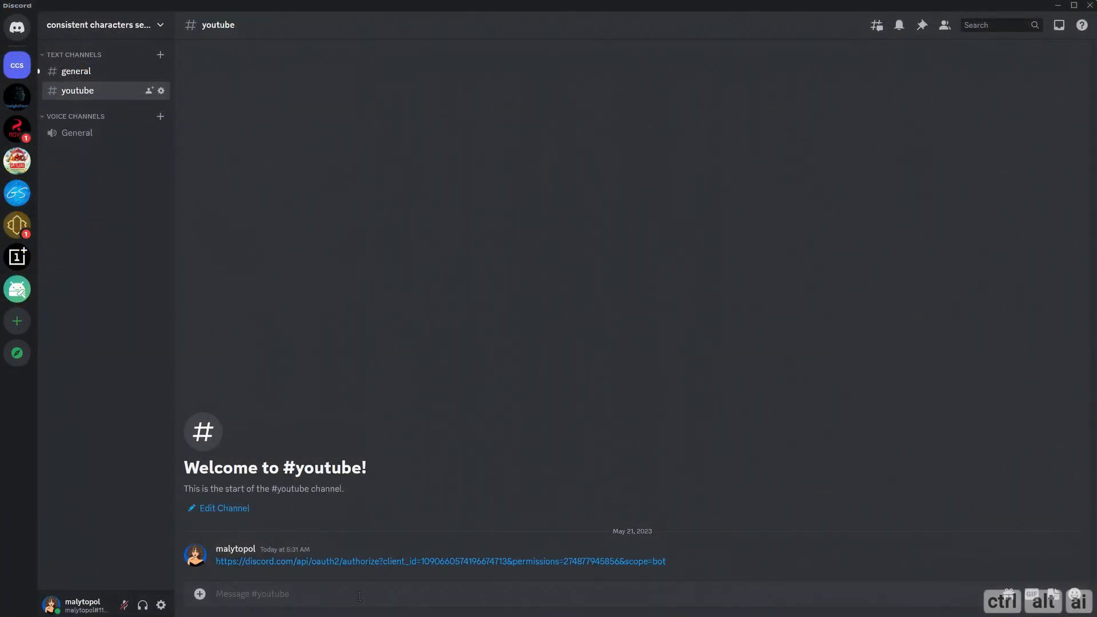
Step: In Discord's youtube channel, run the InsightFaceSwap /listid command to list all saved identity names
text(/)
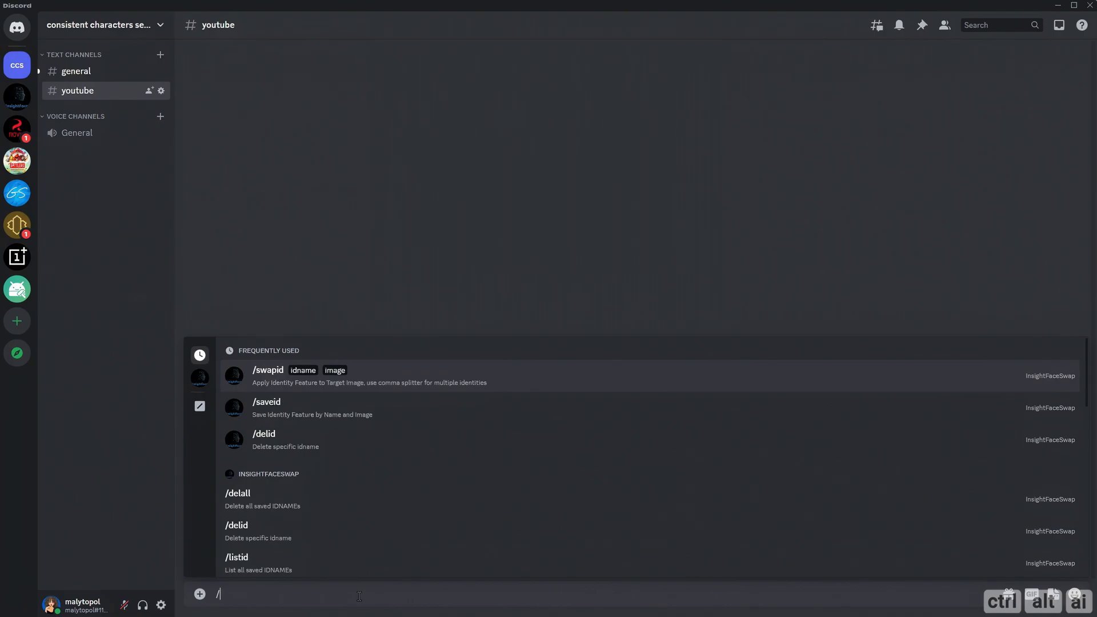
click(262, 571)
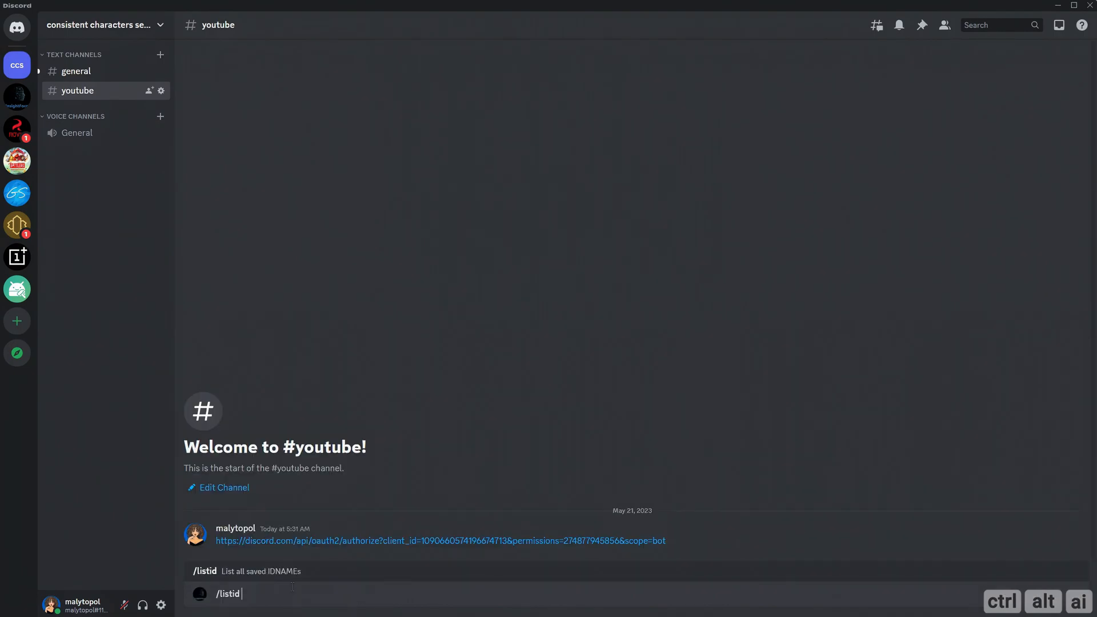
key(Return)
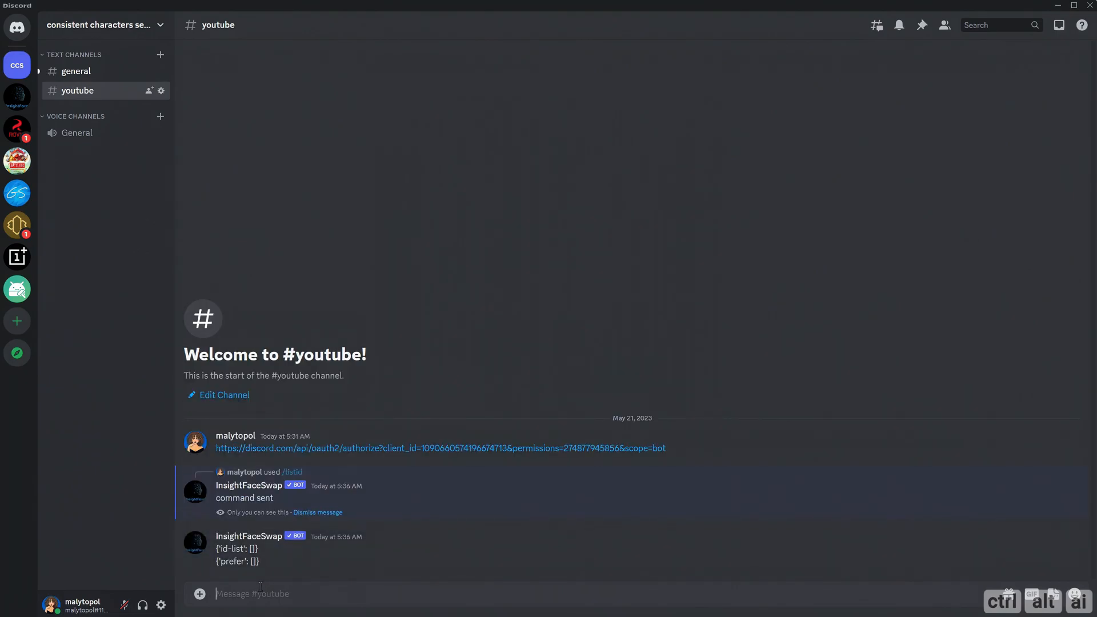
Step: Save American Female Age 30.png from the Cropped Template folder as identity female30 with the /saveid command
text(/)
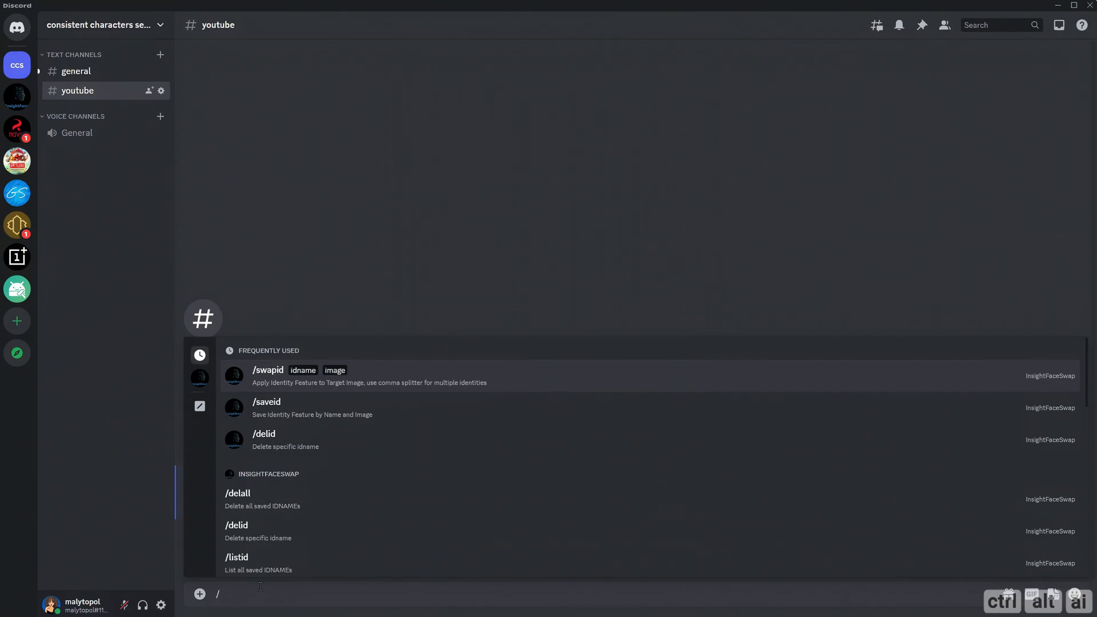
key(Down)
key(Return)
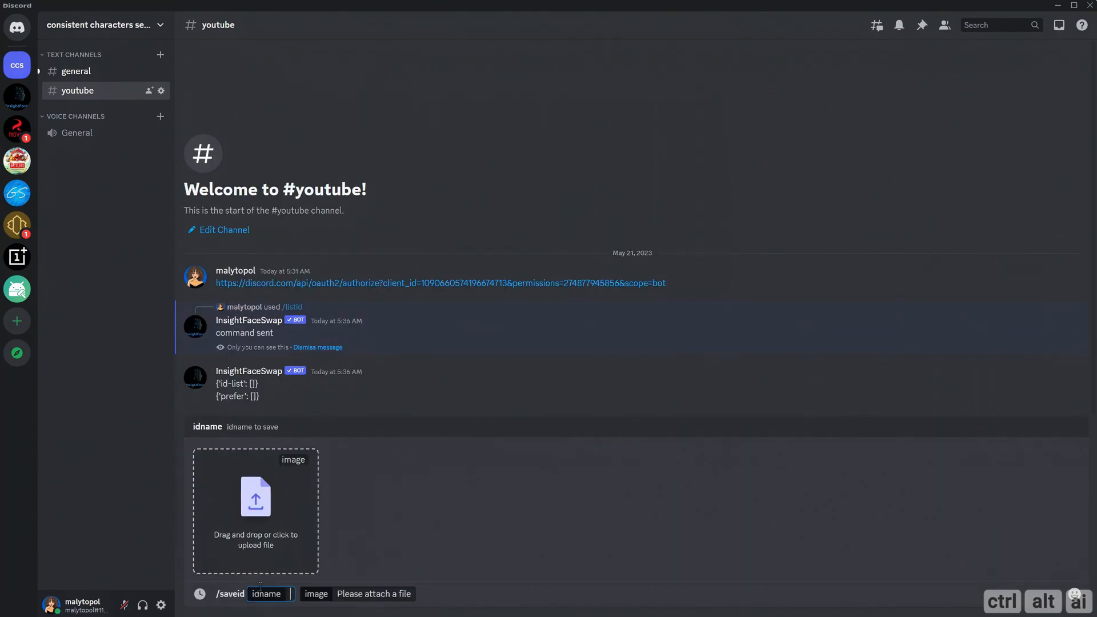
click(275, 517)
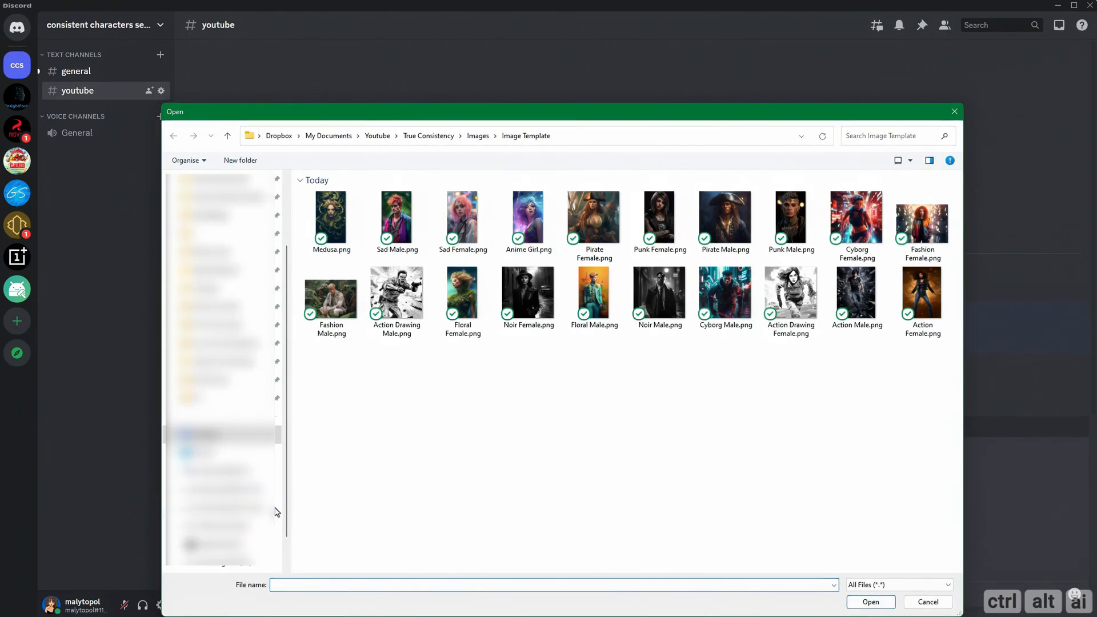
click(481, 137)
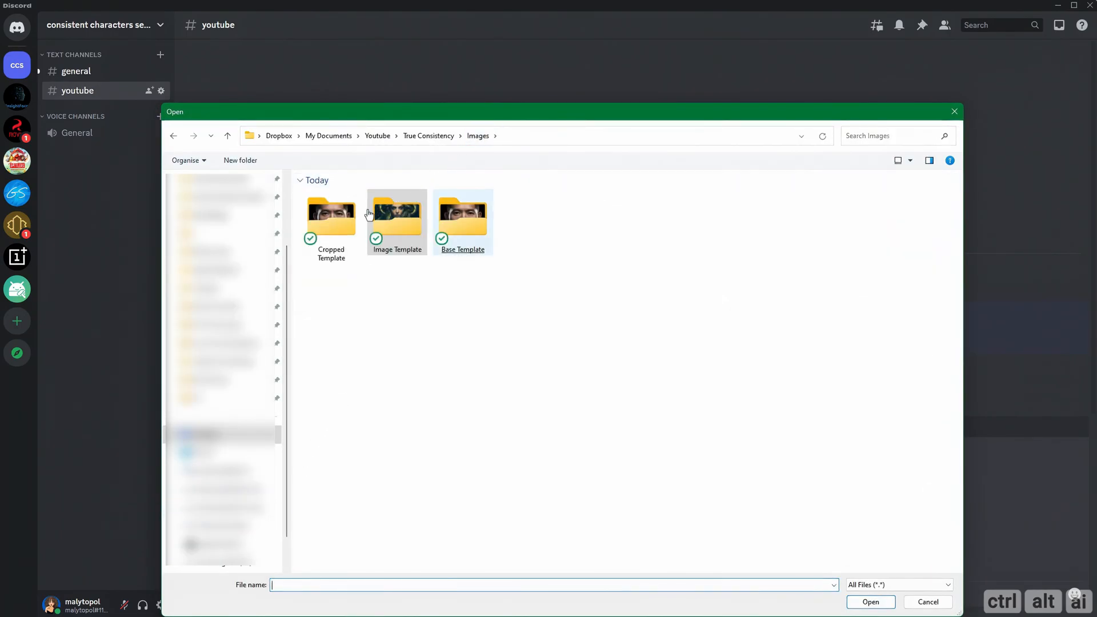
double_click(335, 226)
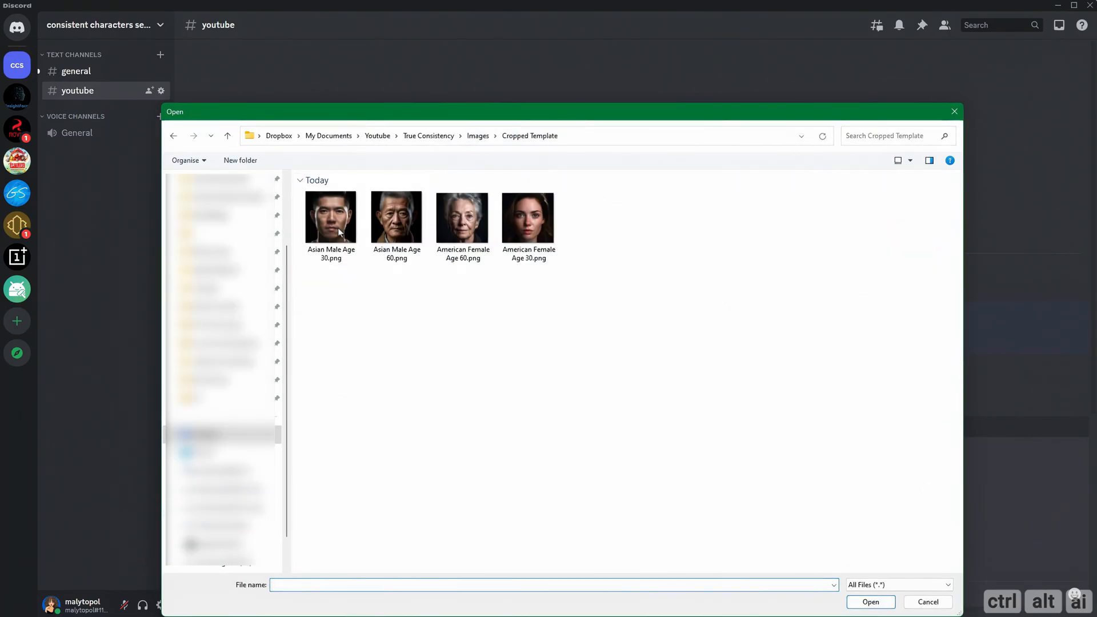
click(534, 262)
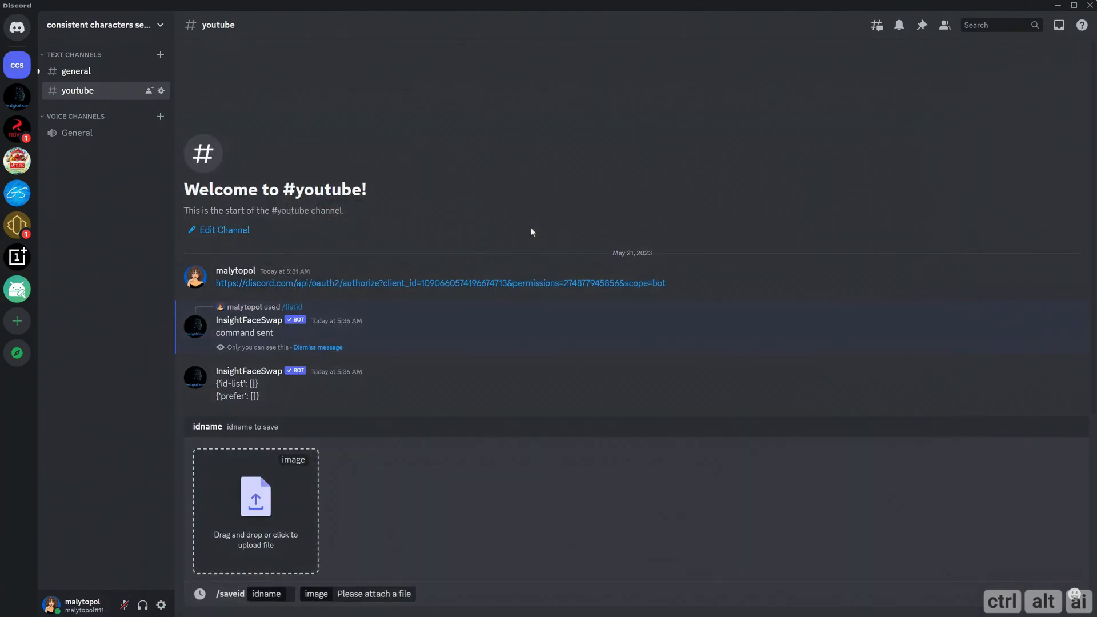
double_click(530, 228)
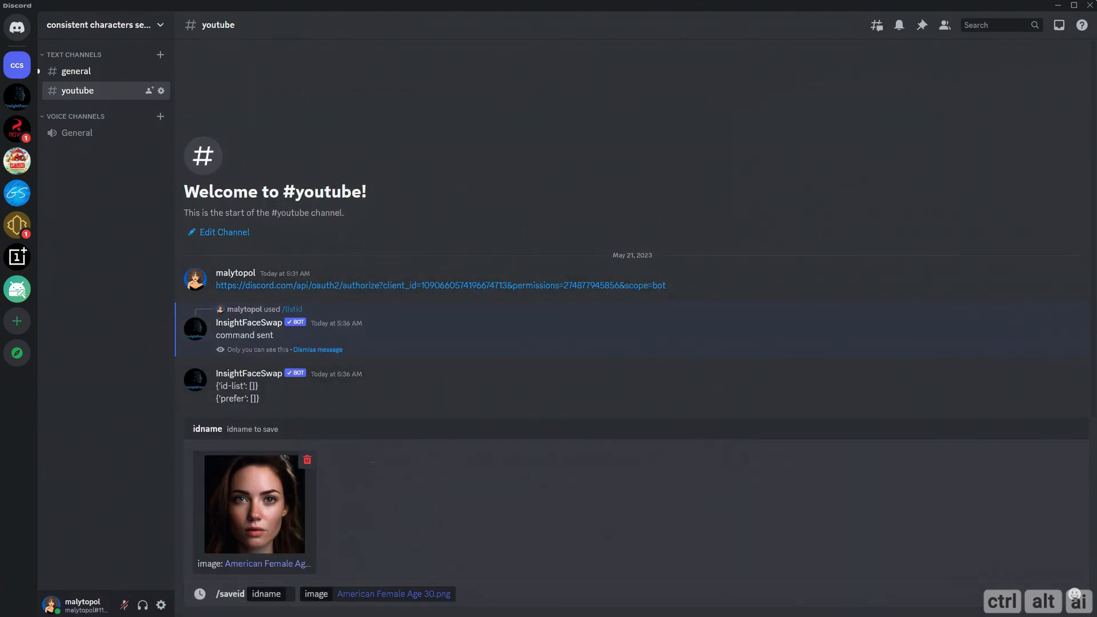
click(287, 595)
text(female30)
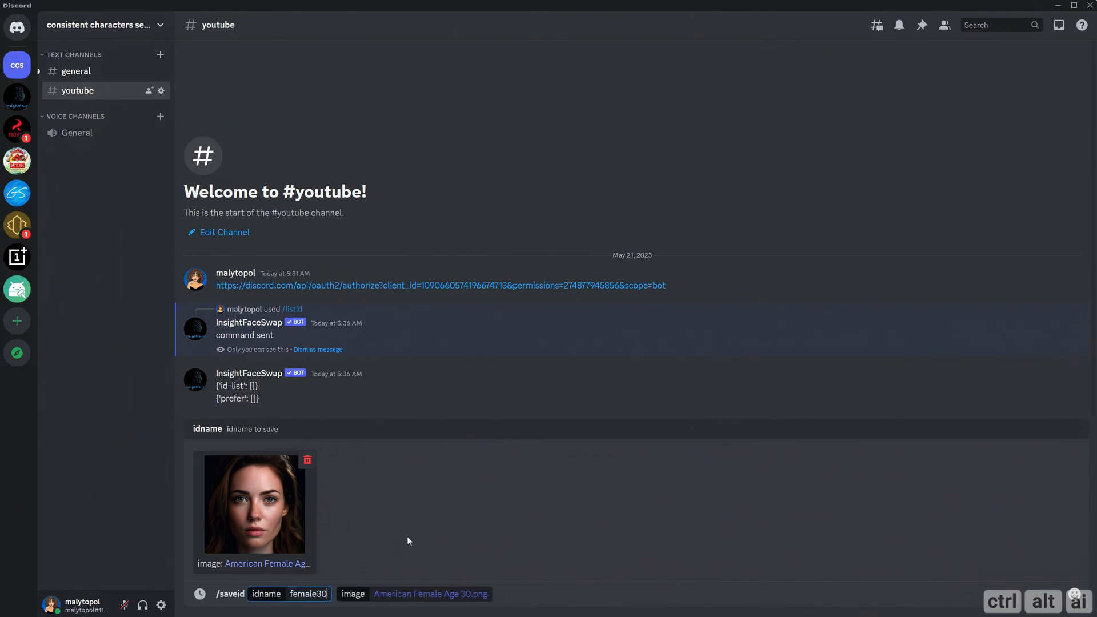
key(Return)
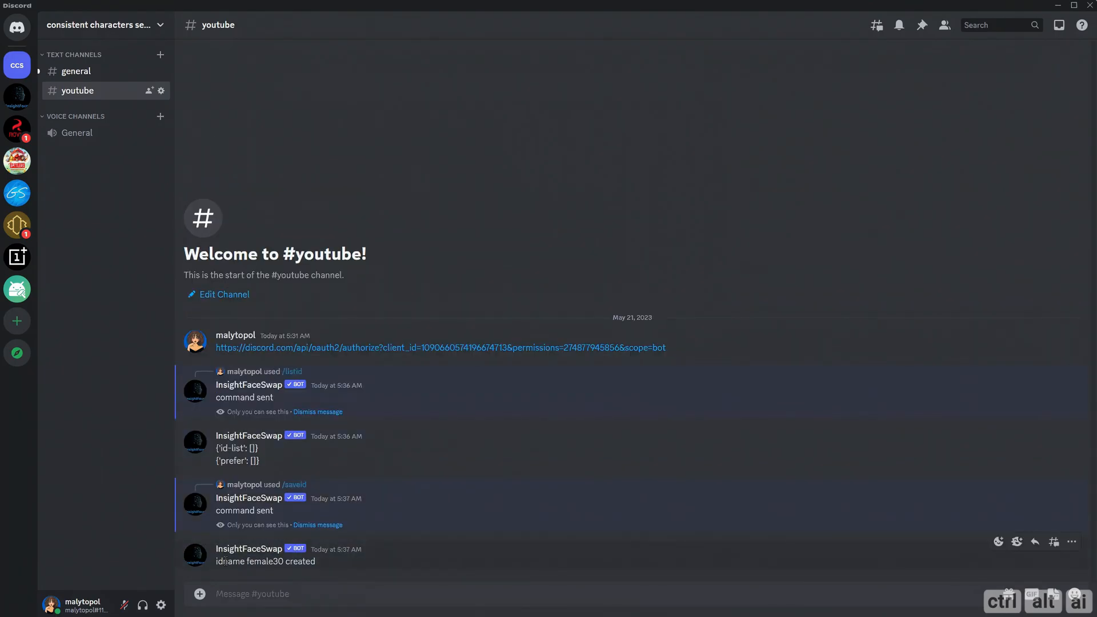
drag(225, 562, 325, 564)
key(ctrl+c)
Step: Save American Female Age 60.png as identity female60 with the /saveid command
click(255, 598)
text(/)
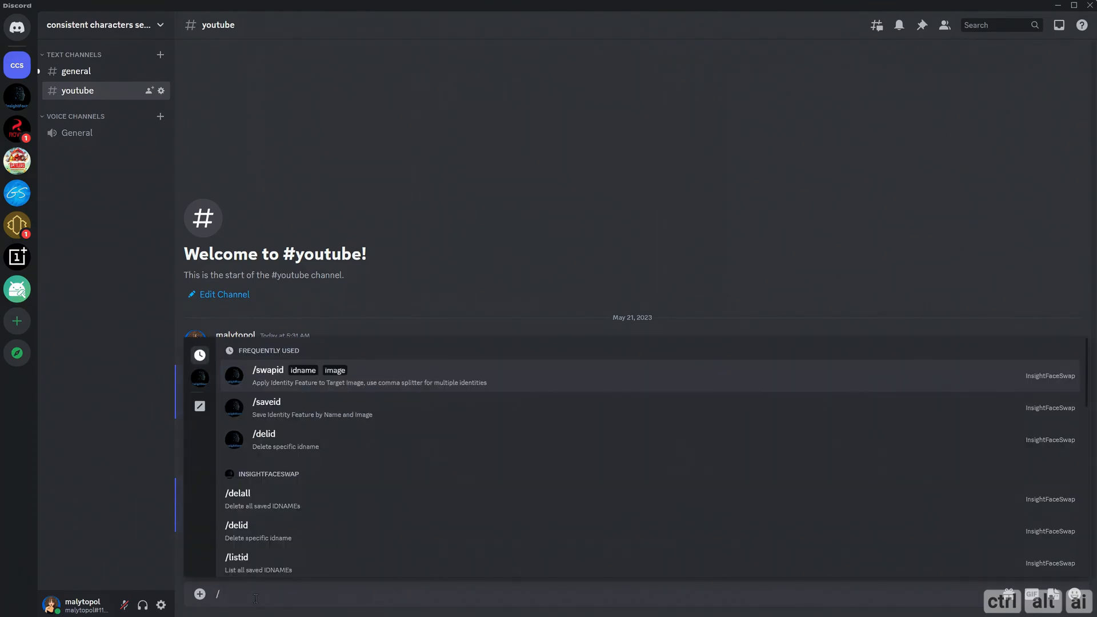
key(Down)
key(Return)
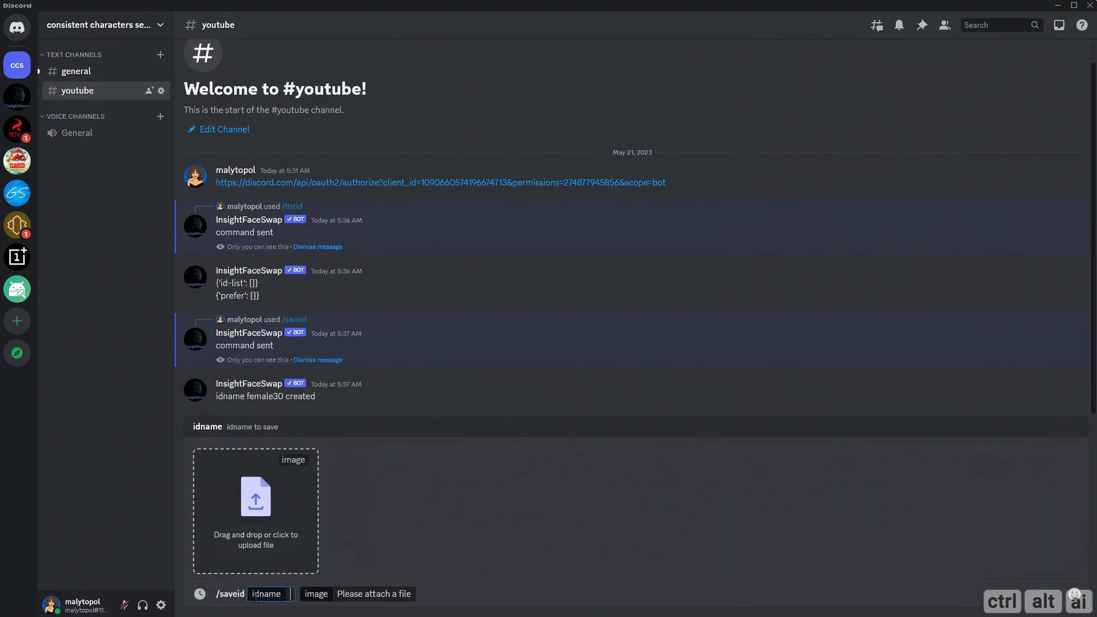
click(350, 596)
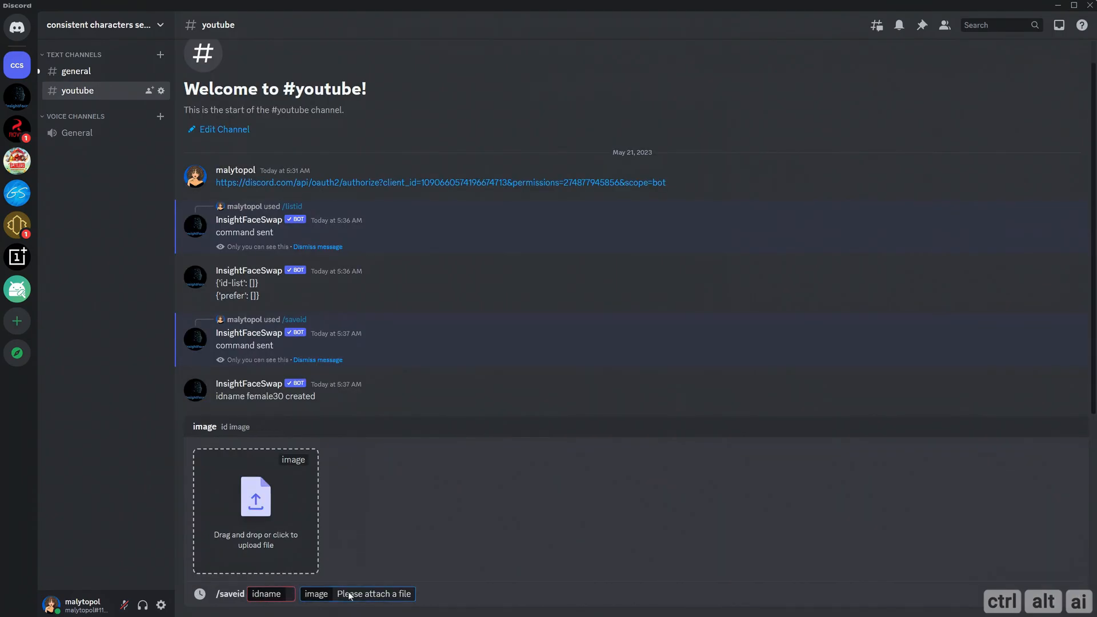
click(285, 529)
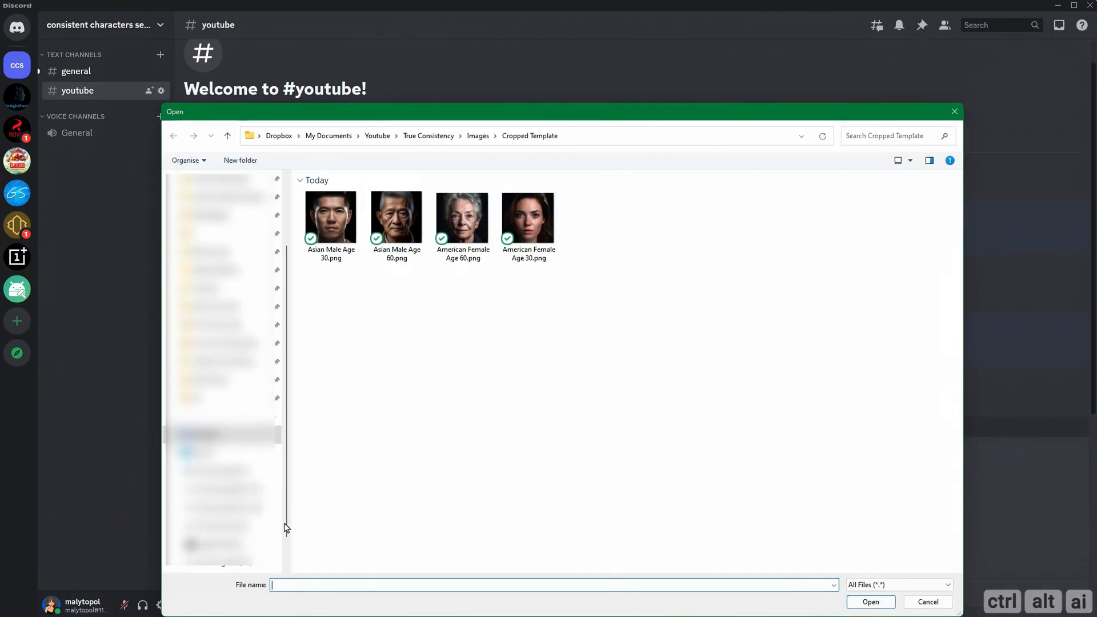
double_click(469, 255)
text(female)
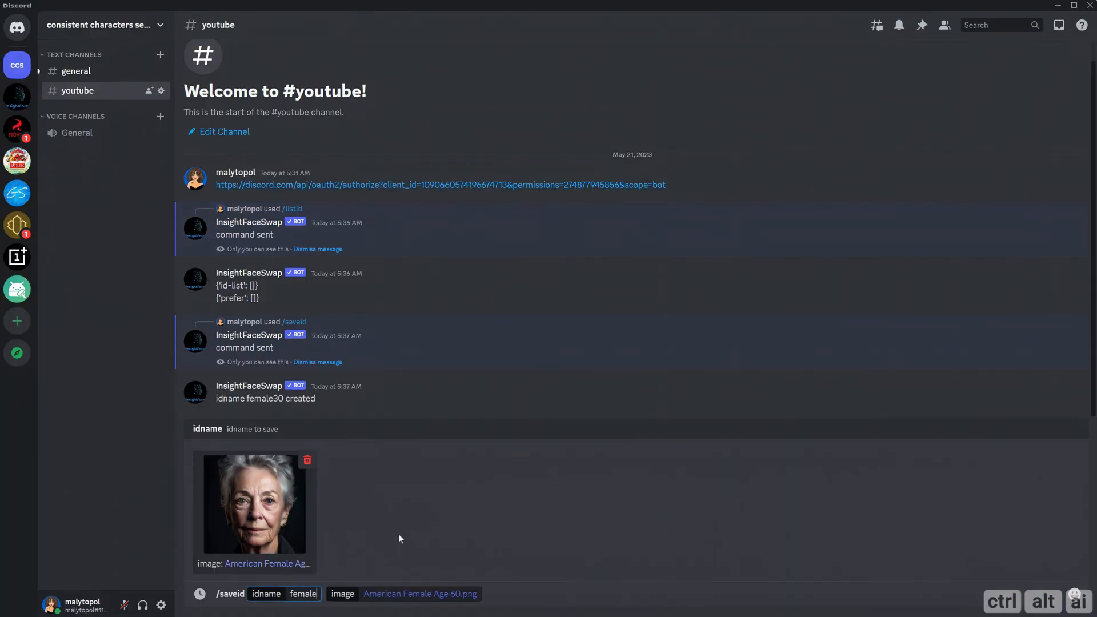
text(60)
key(Return)
Step: Save Asian Male Age 30.png as identity male30 with the /saveid command
text(/)
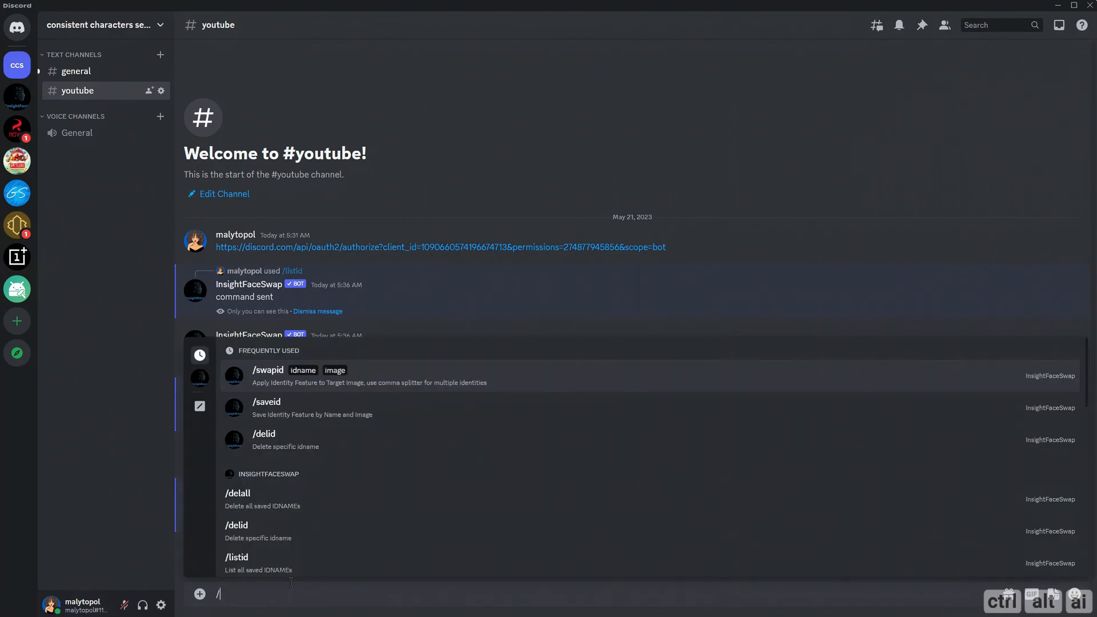
click(266, 405)
click(257, 503)
double_click(334, 228)
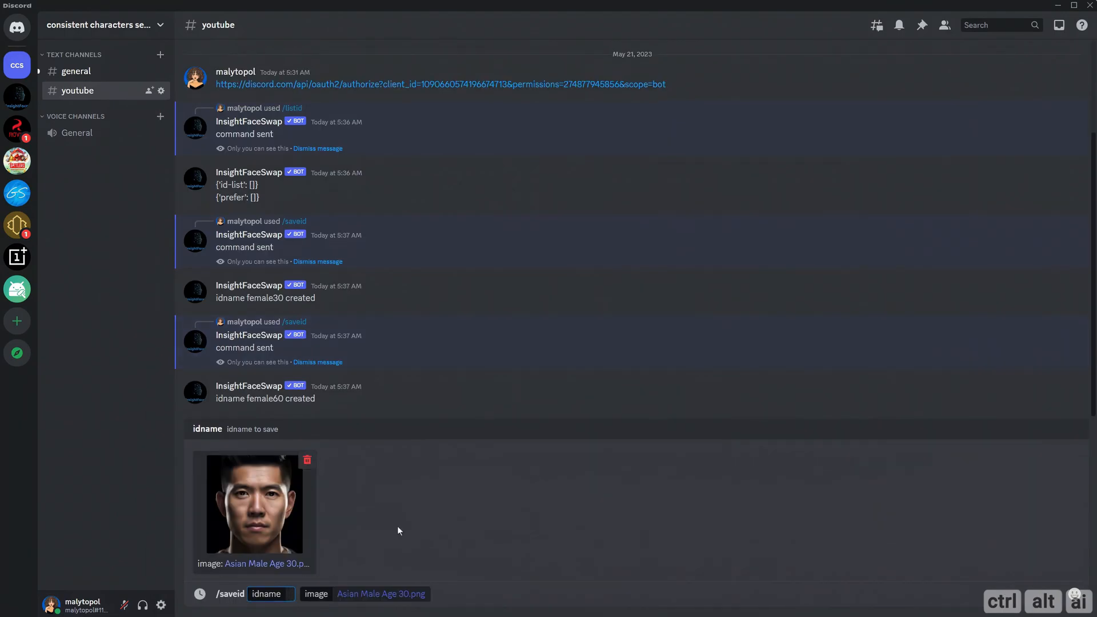
text(male30)
key(Return)
Step: Save Asian Male Age 60.png as identity male60 with the /saveid command
text(/)
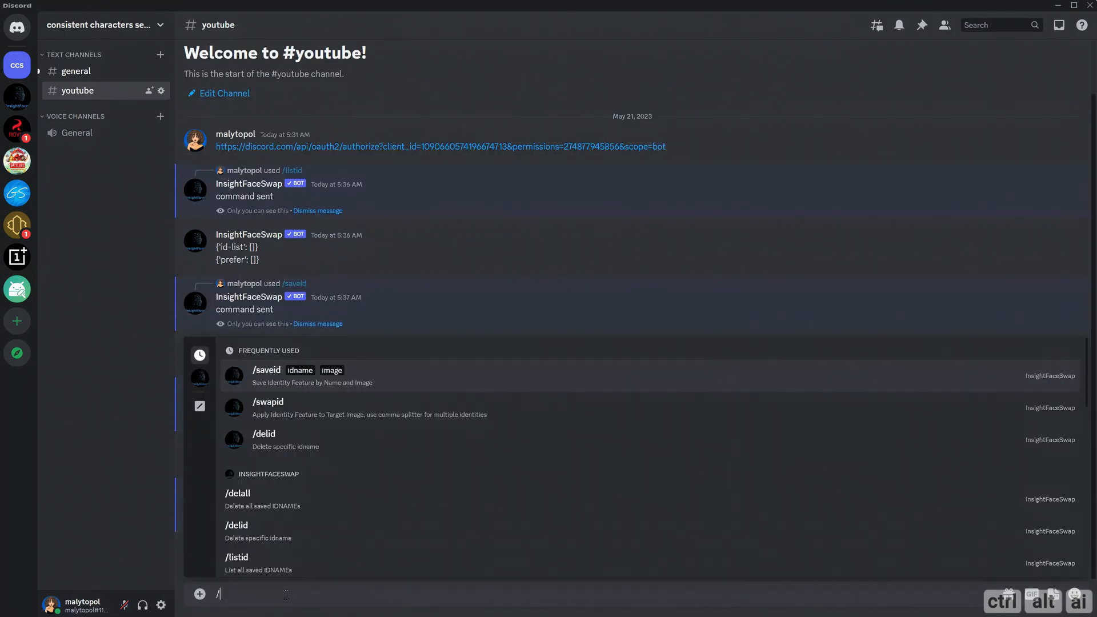
click(388, 382)
click(258, 519)
double_click(347, 408)
text(male)
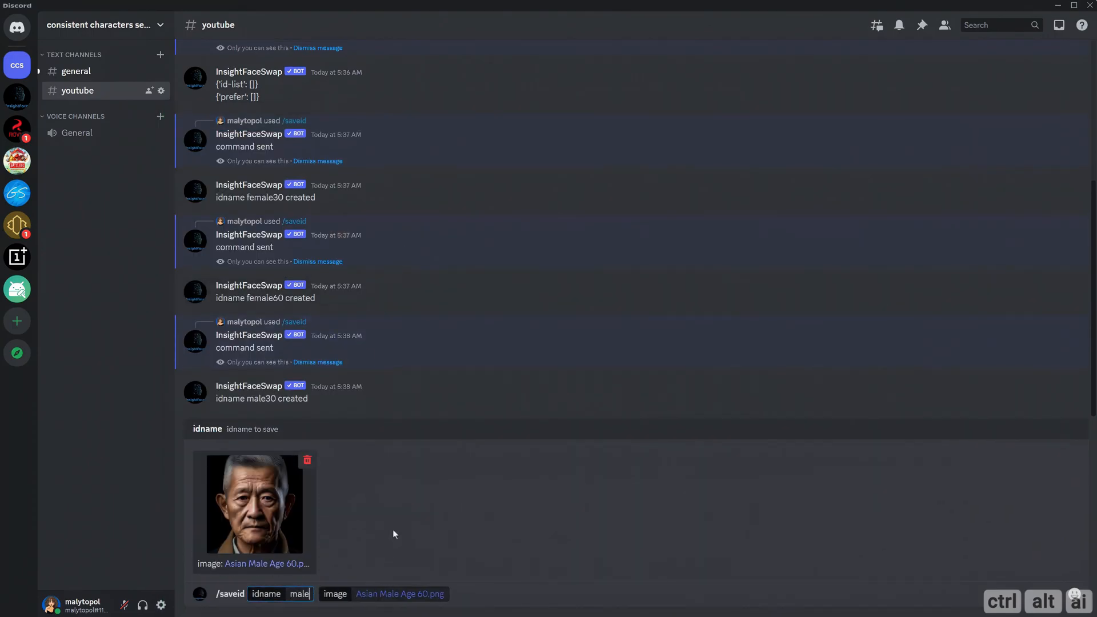
text(60)
key(Return)
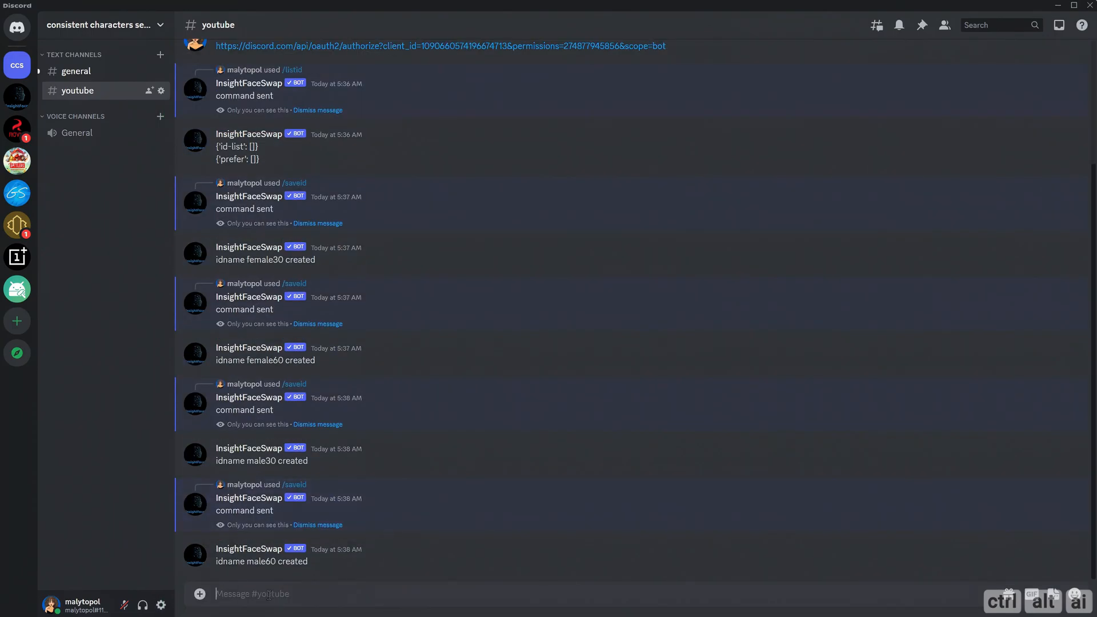
Step: Run the /listid command again and check each identity name in the bot's returned list
text(/)
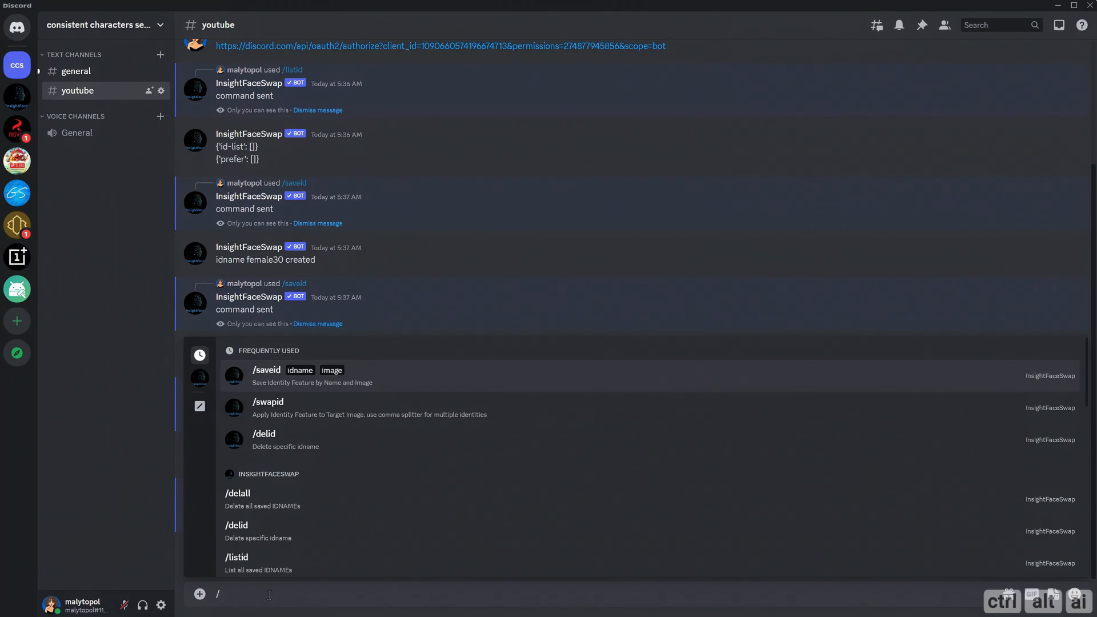
click(258, 565)
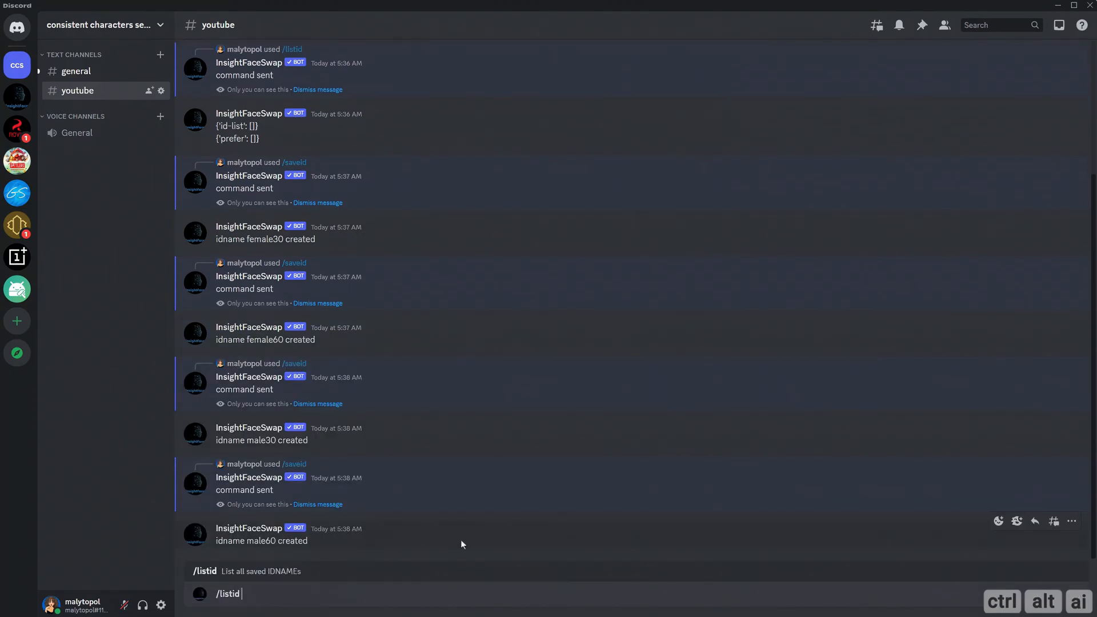
key(Return)
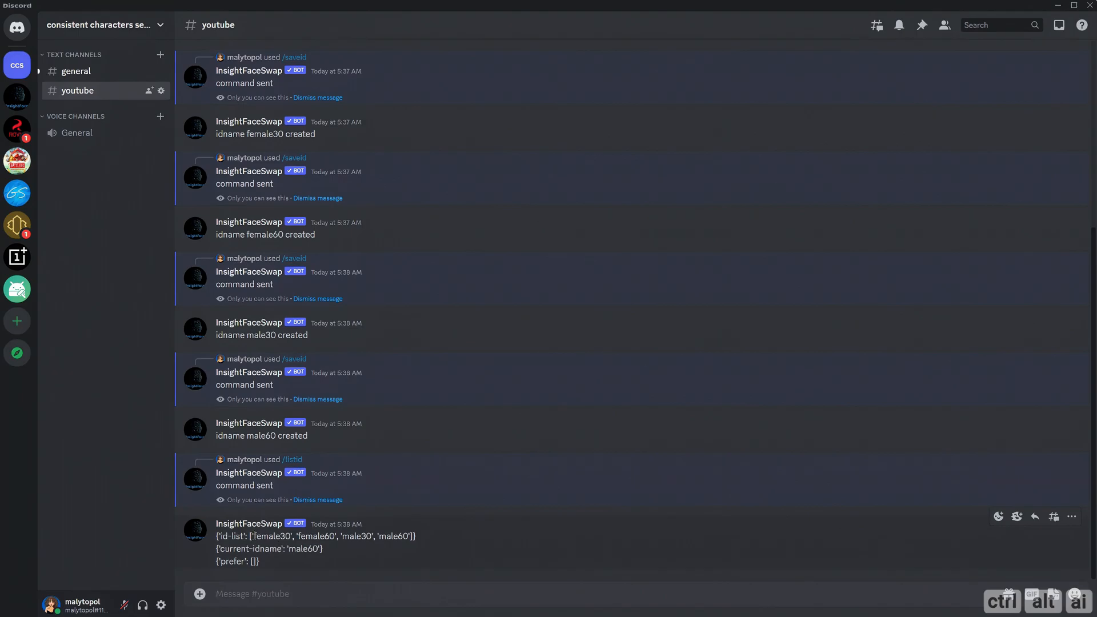
drag(254, 536, 291, 536)
double_click(319, 536)
click(358, 536)
double_click(358, 535)
double_click(391, 535)
click(380, 557)
Step: Post Pirate Female.png from the Image Template folder to the youtube channel and view the posted image enlarged
click(201, 594)
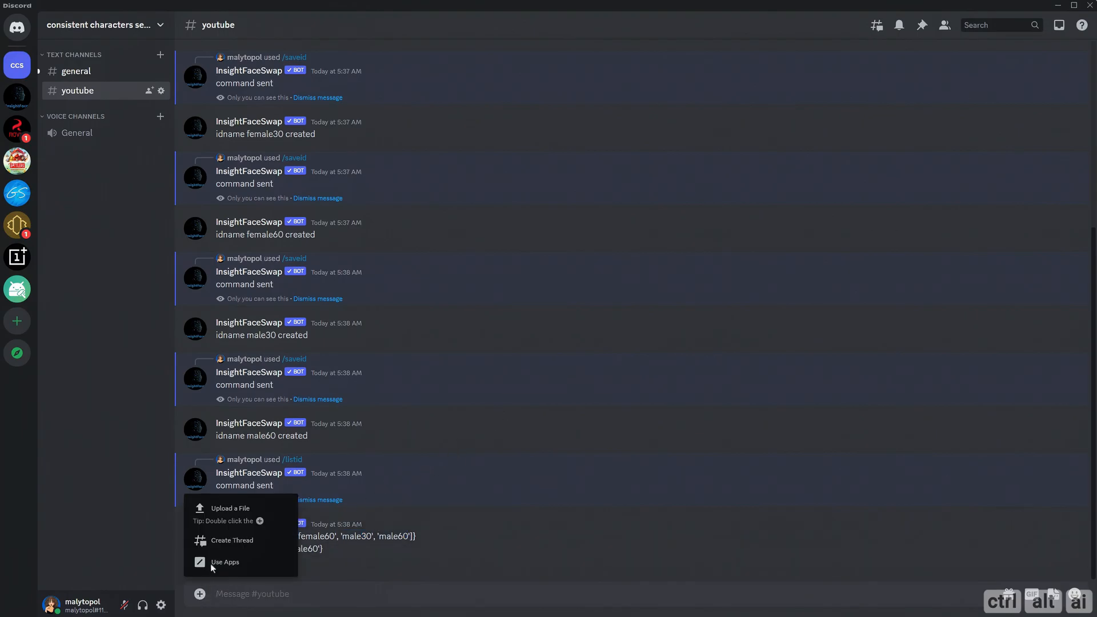
click(224, 519)
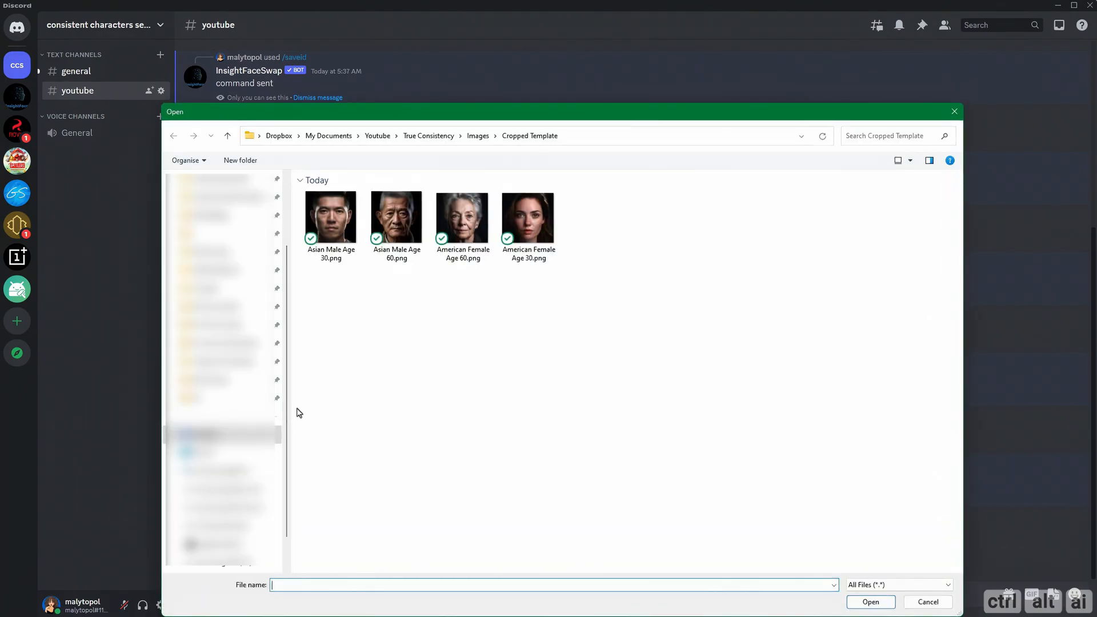
click(479, 138)
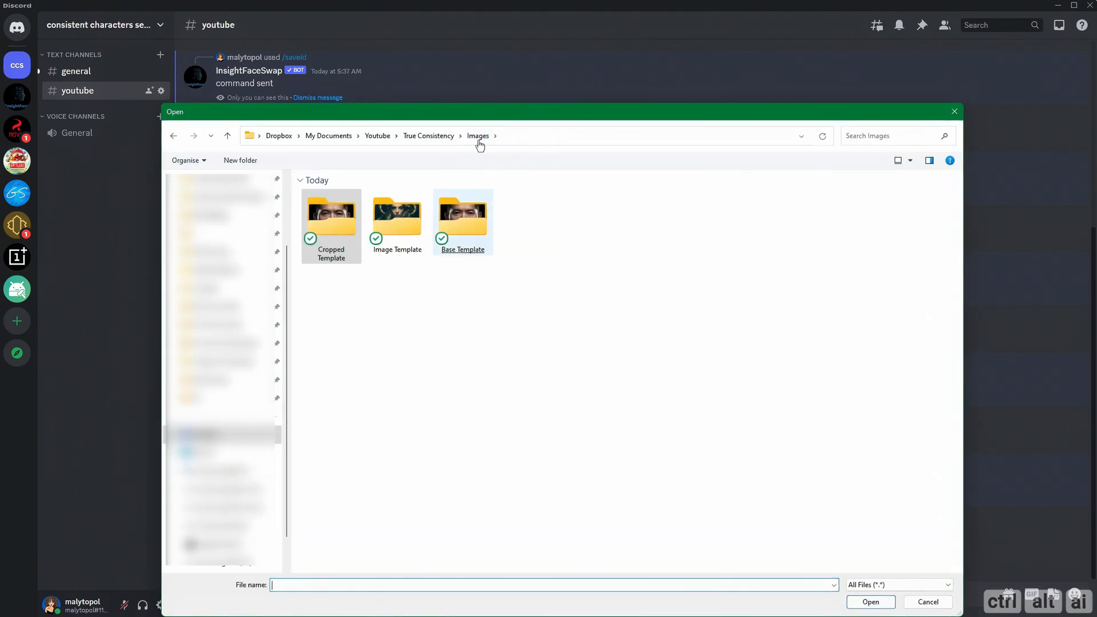
double_click(413, 217)
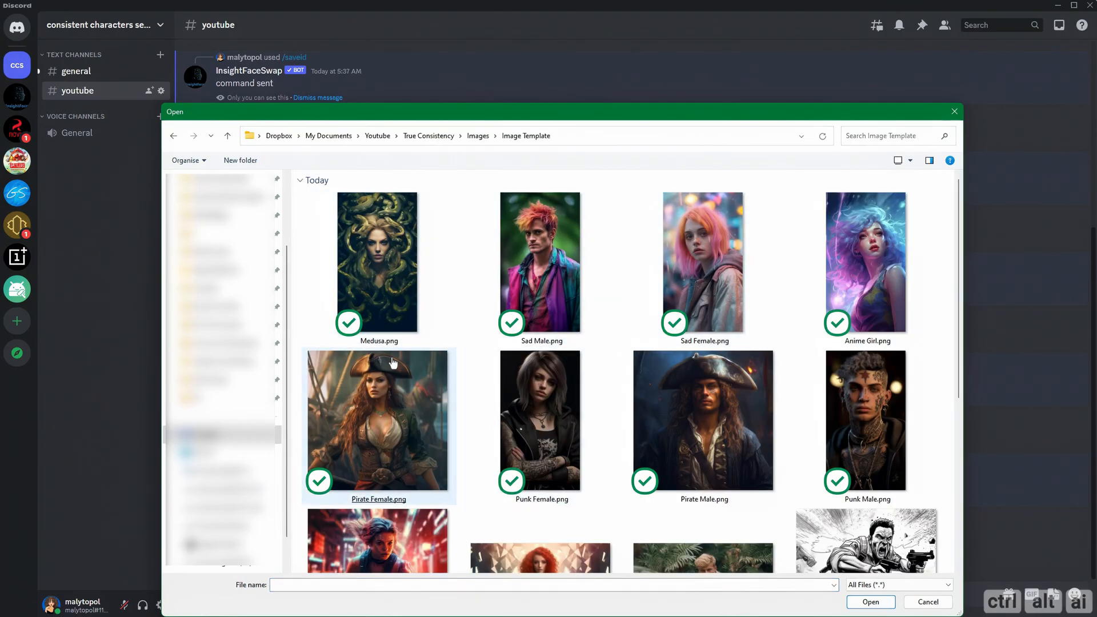
double_click(387, 437)
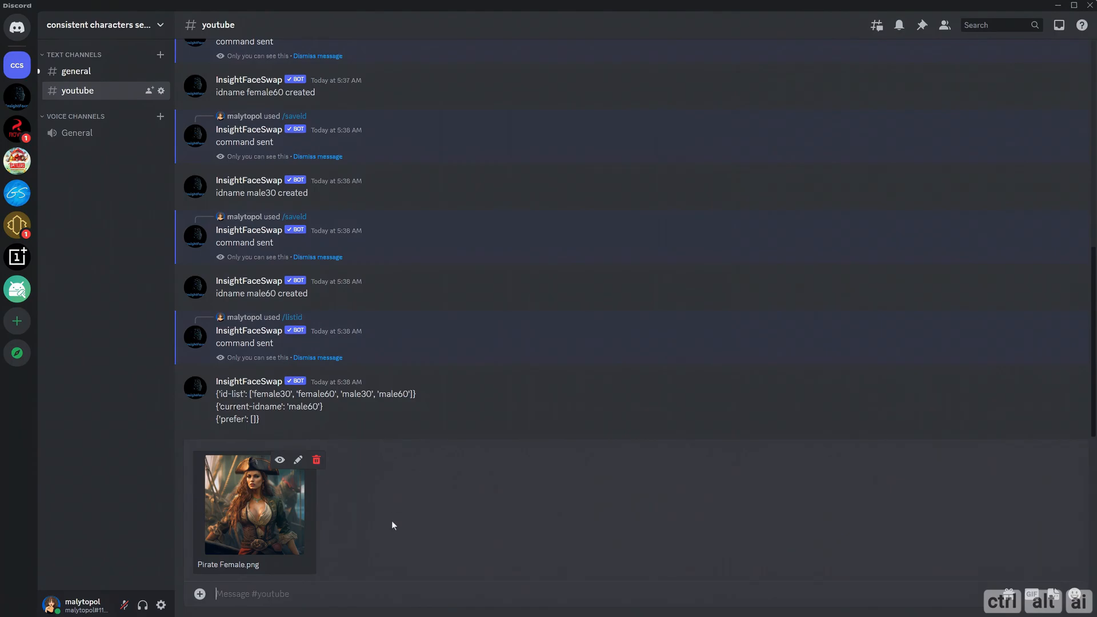
key(Return)
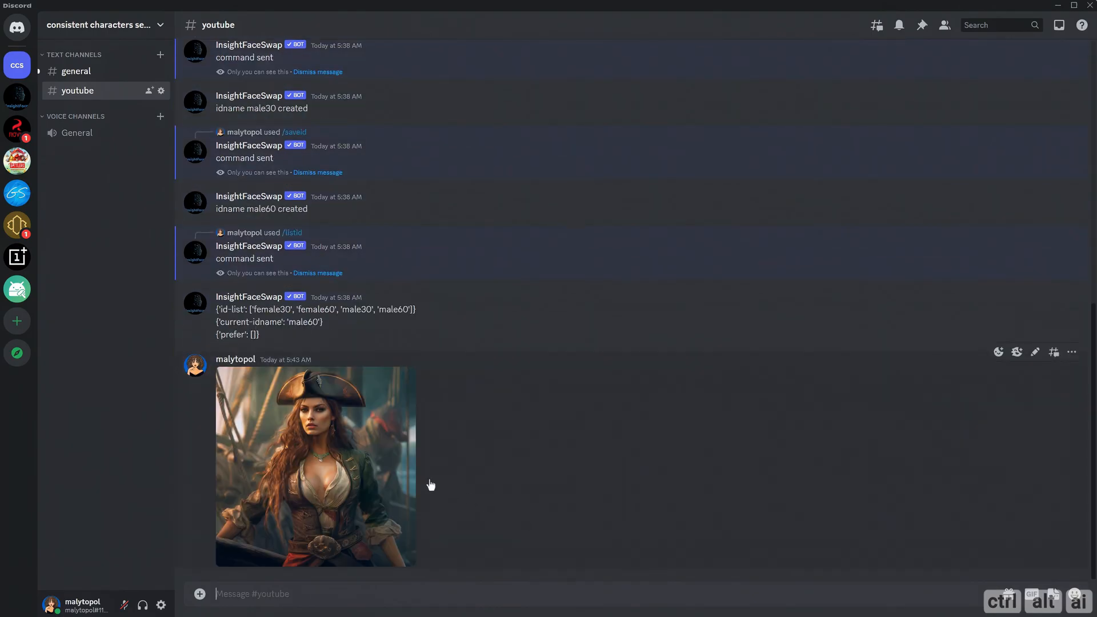
click(338, 445)
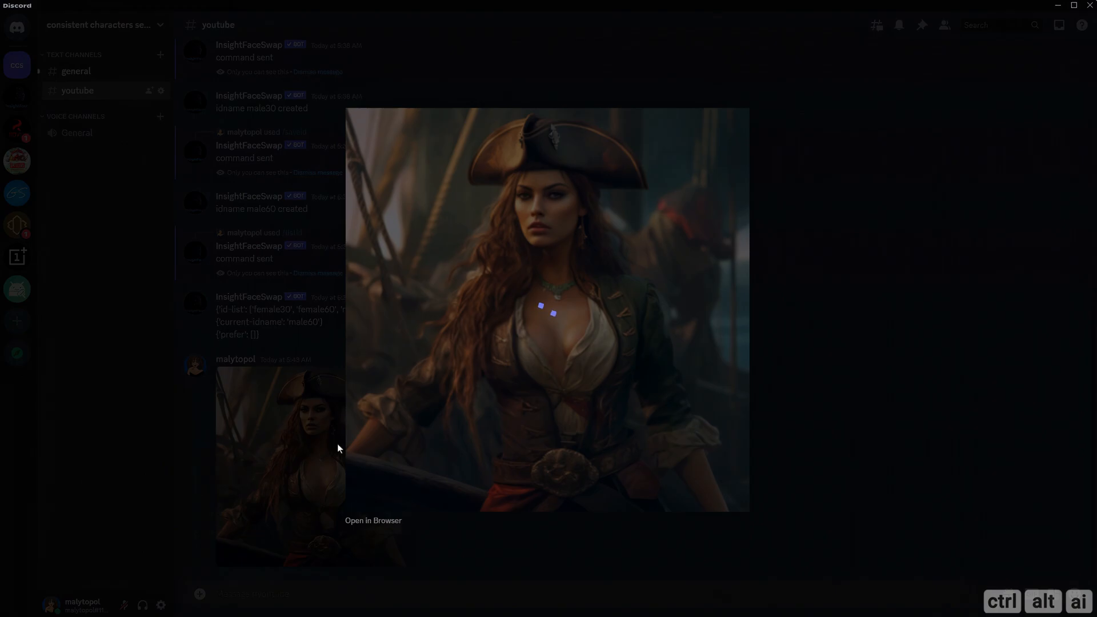
Step: Run the INSwapper app on the posted female pirate image in the youtube channel
click(819, 418)
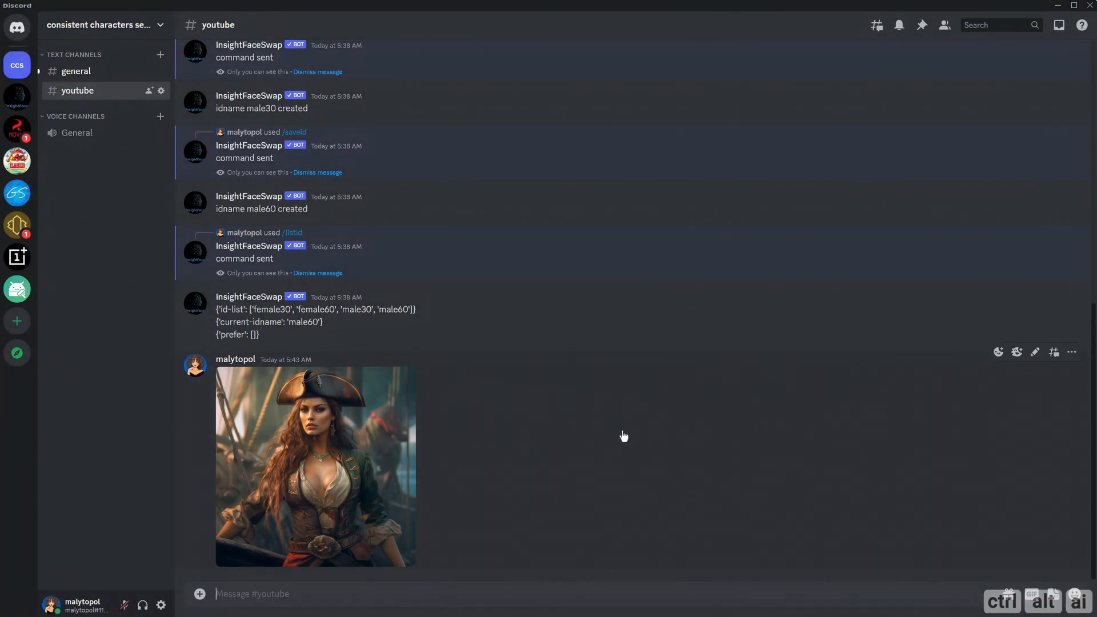
right_click(348, 452)
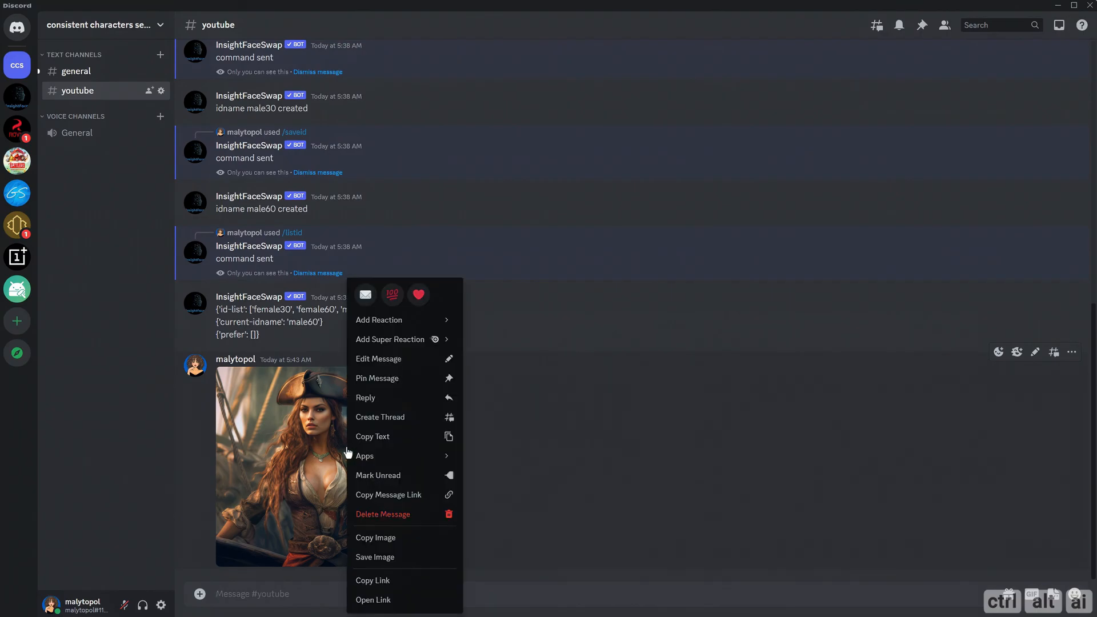
mouse_move(392, 455)
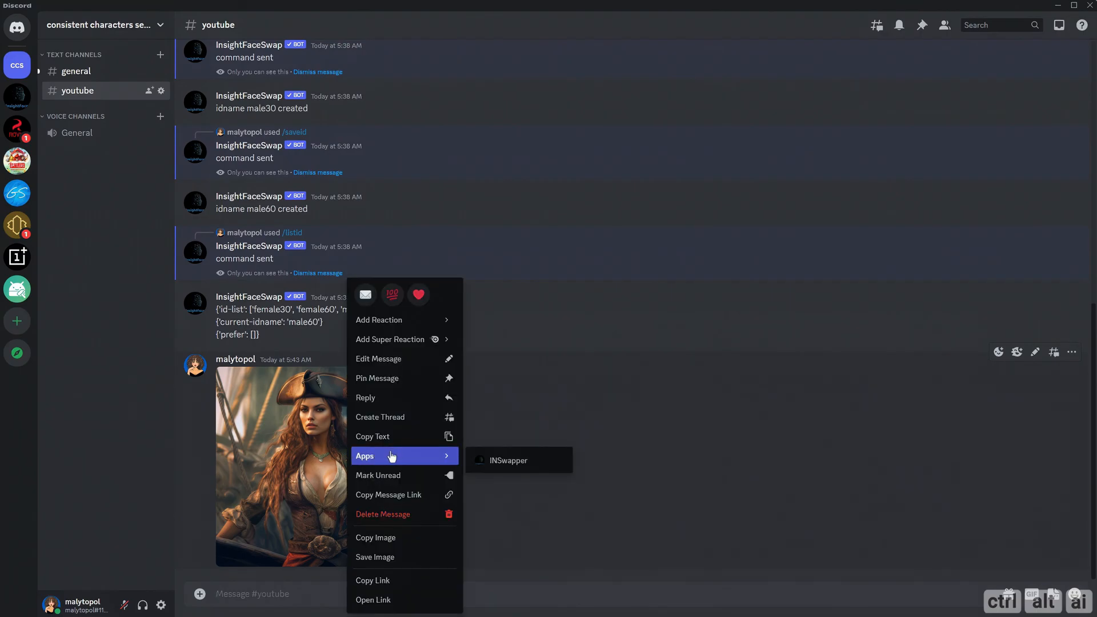
click(497, 461)
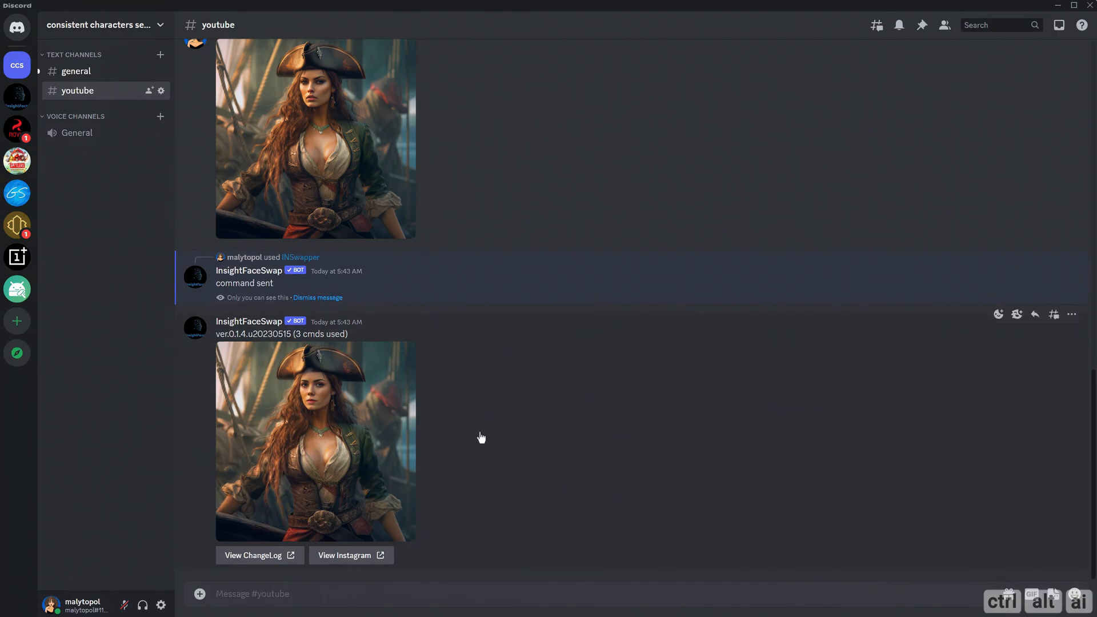
Step: Compare the original female pirate image with the INSwapper result by alternately viewing each one enlarged
click(337, 173)
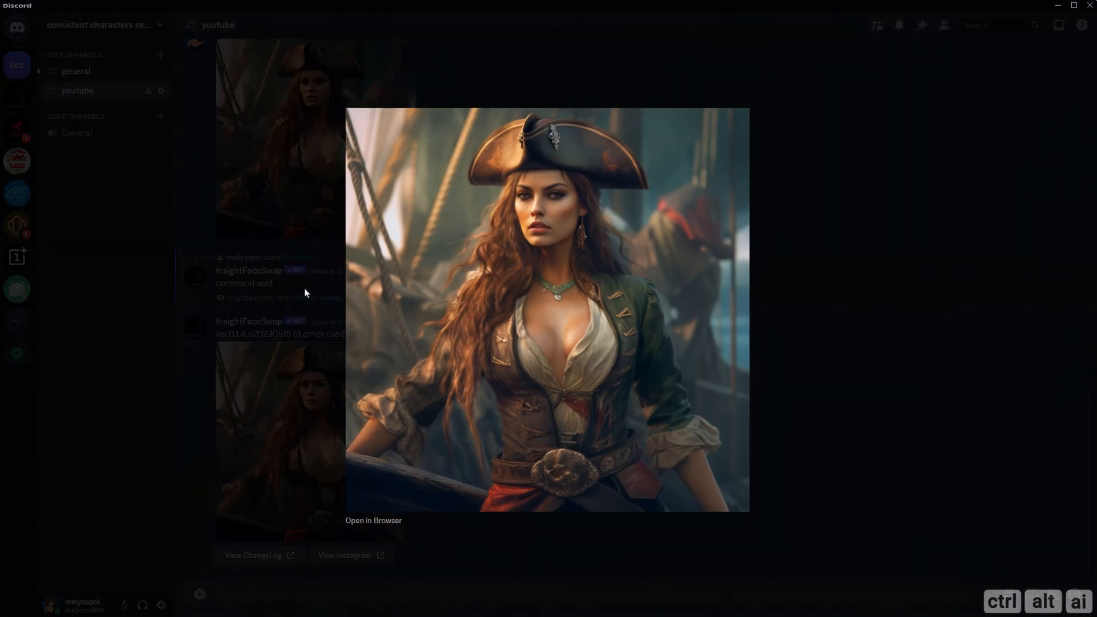
click(310, 382)
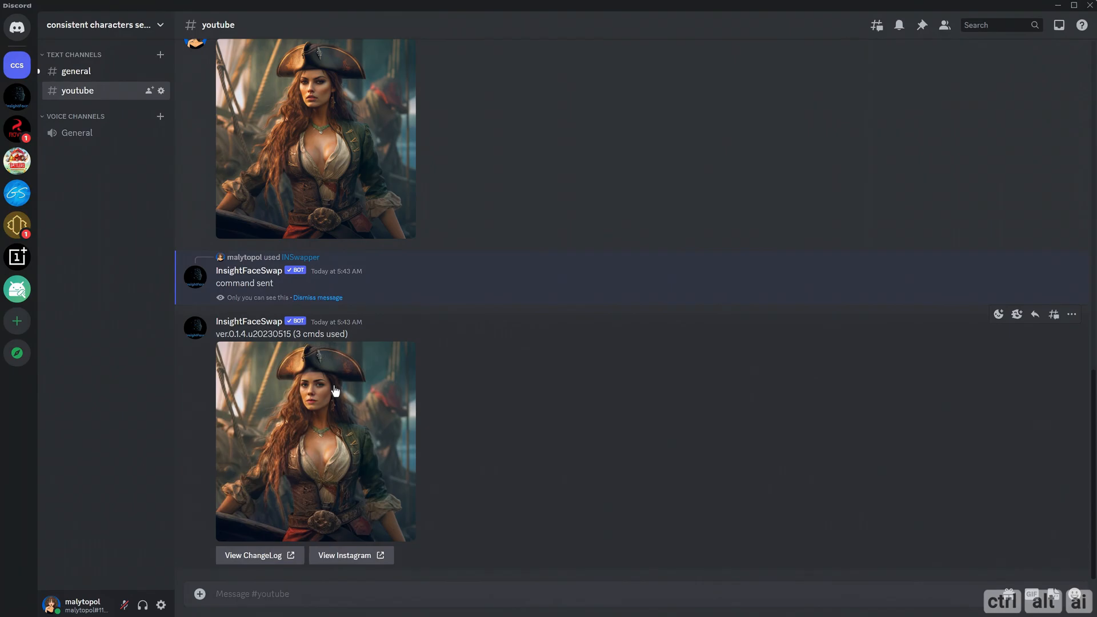
click(335, 391)
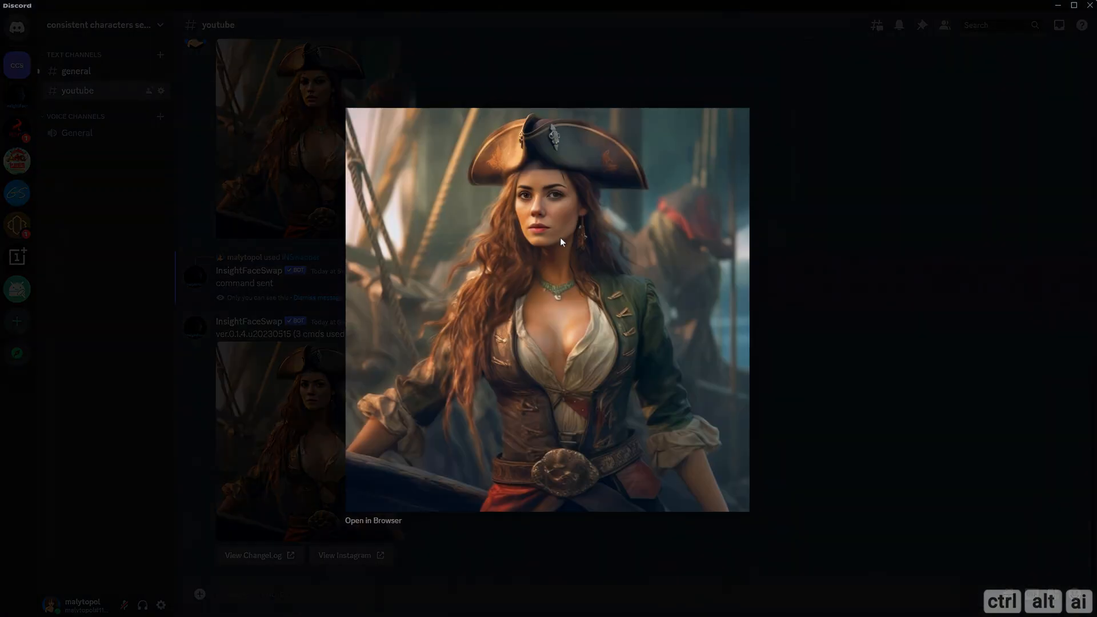
click(310, 394)
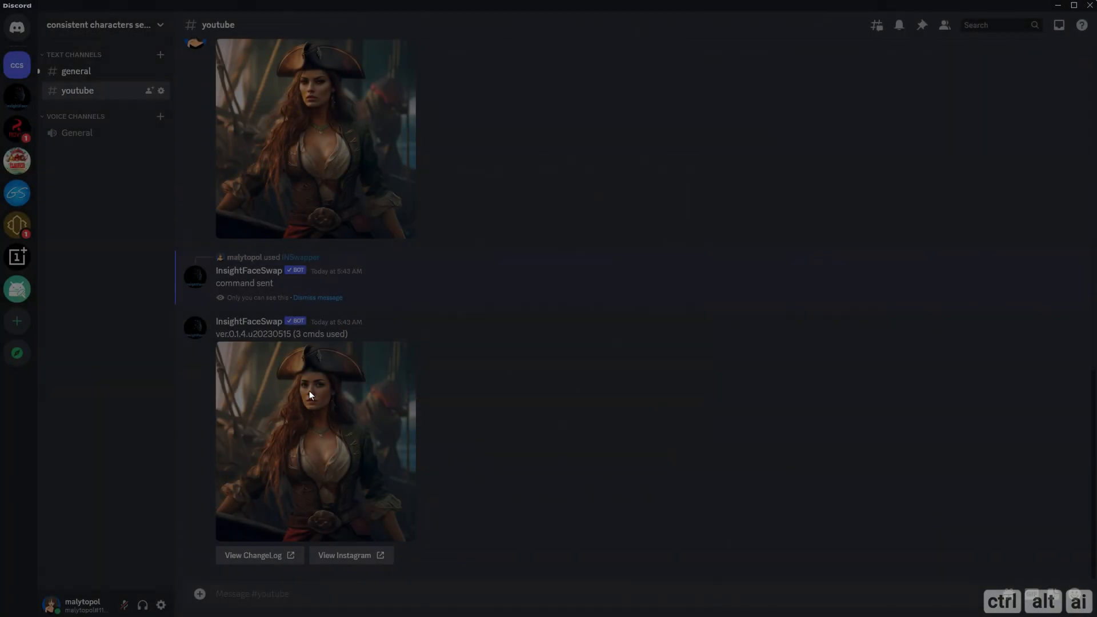
click(319, 182)
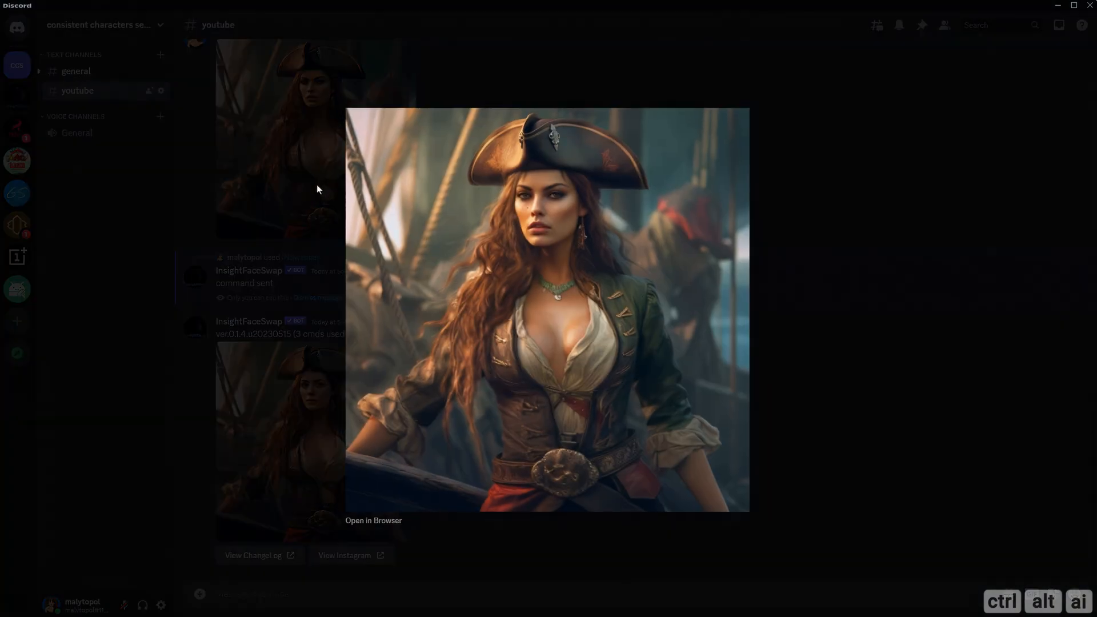
click(291, 365)
click(325, 409)
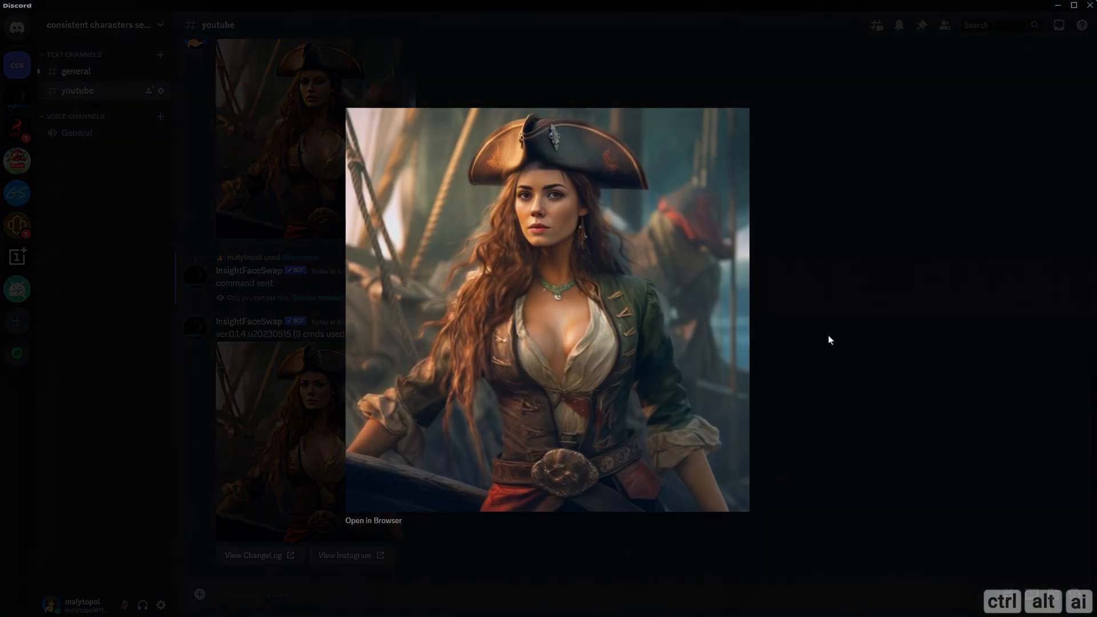
click(828, 336)
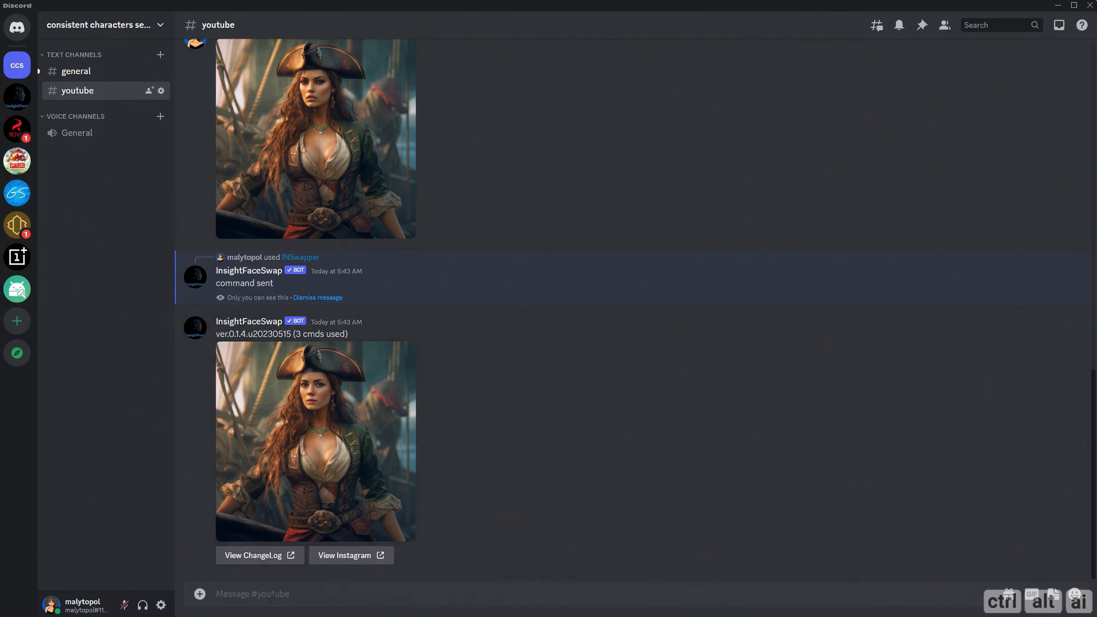
Step: Apply identity female60 to Pirate Female.png from the Image Template folder with the /swapid command
text(/)
key(Down)
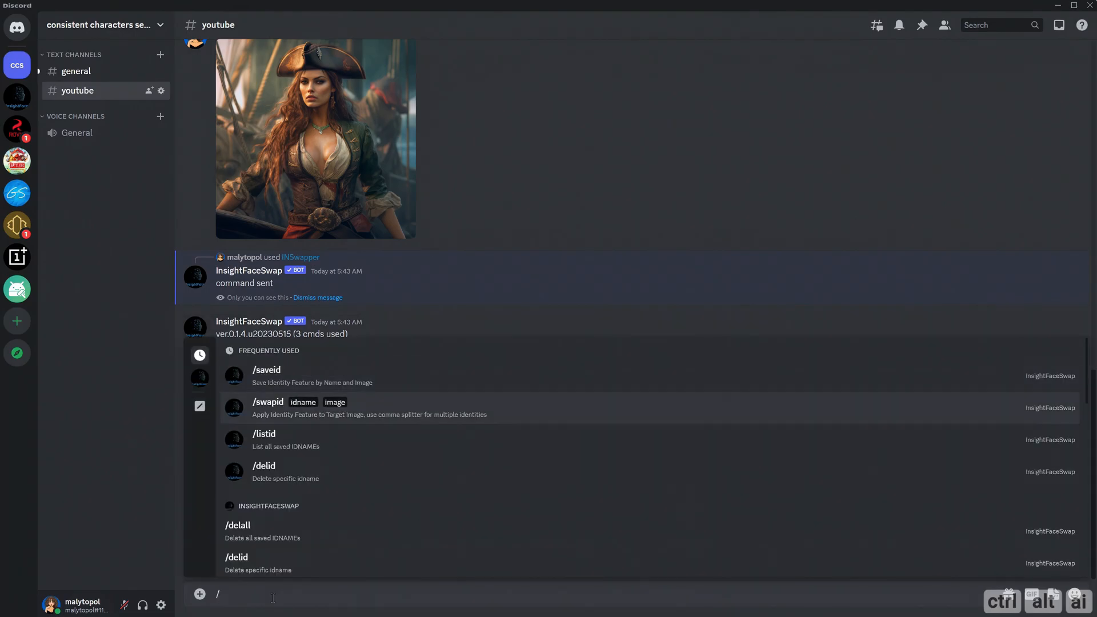
key(Return)
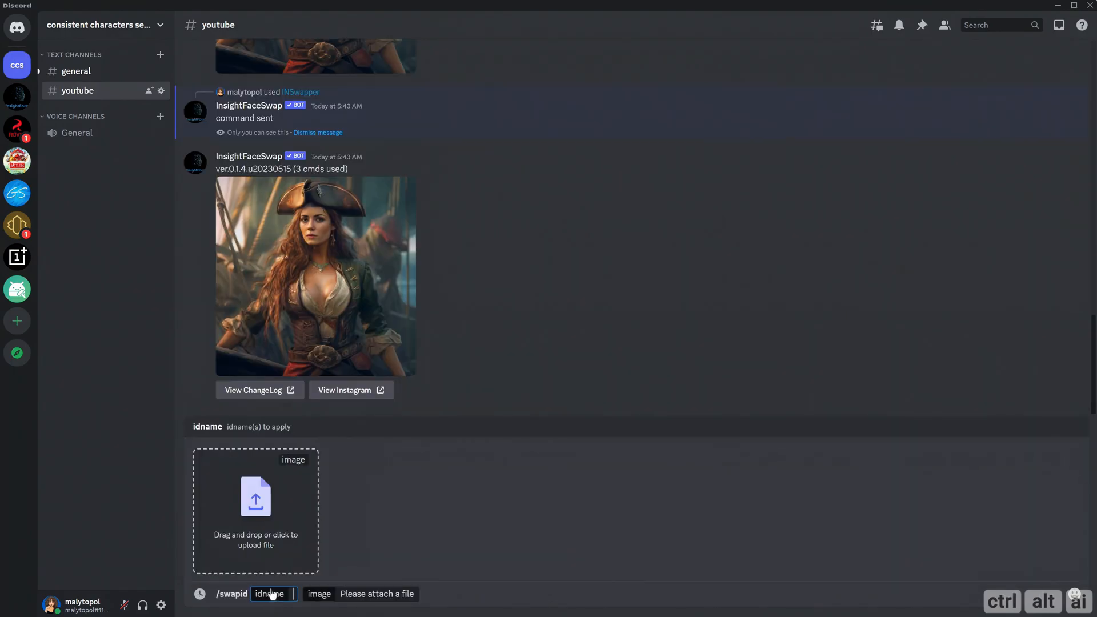
click(258, 539)
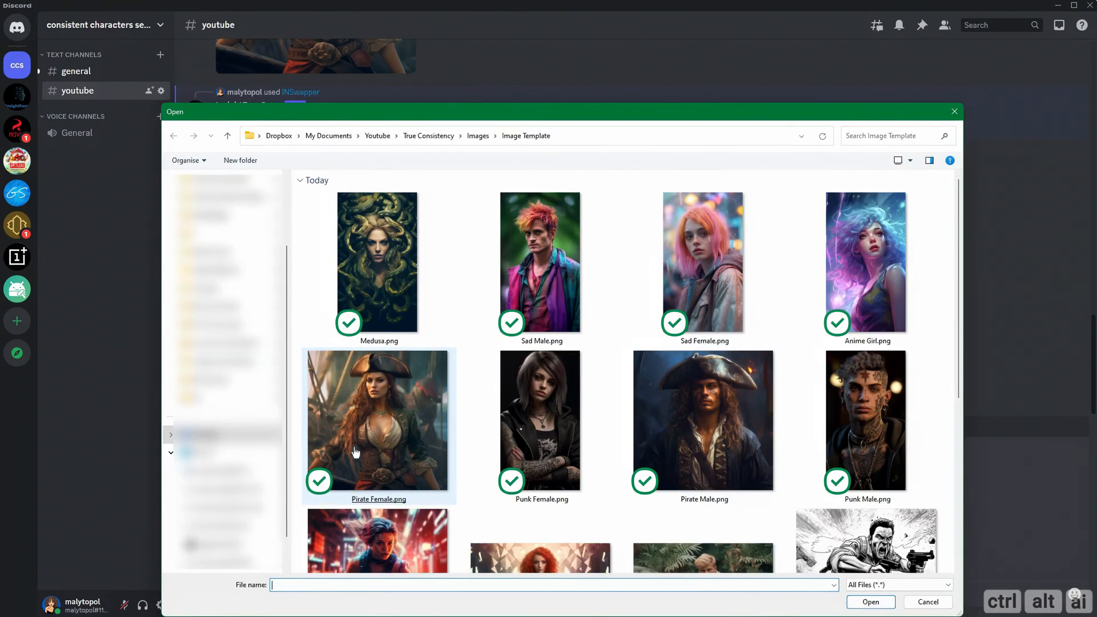
double_click(386, 423)
click(290, 598)
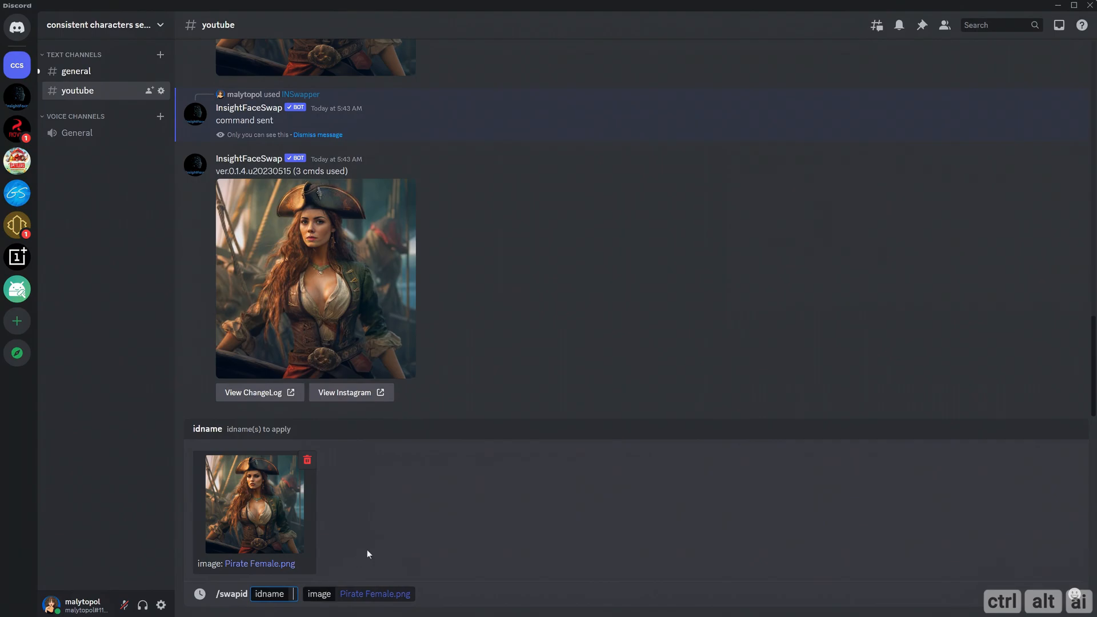
text(female60)
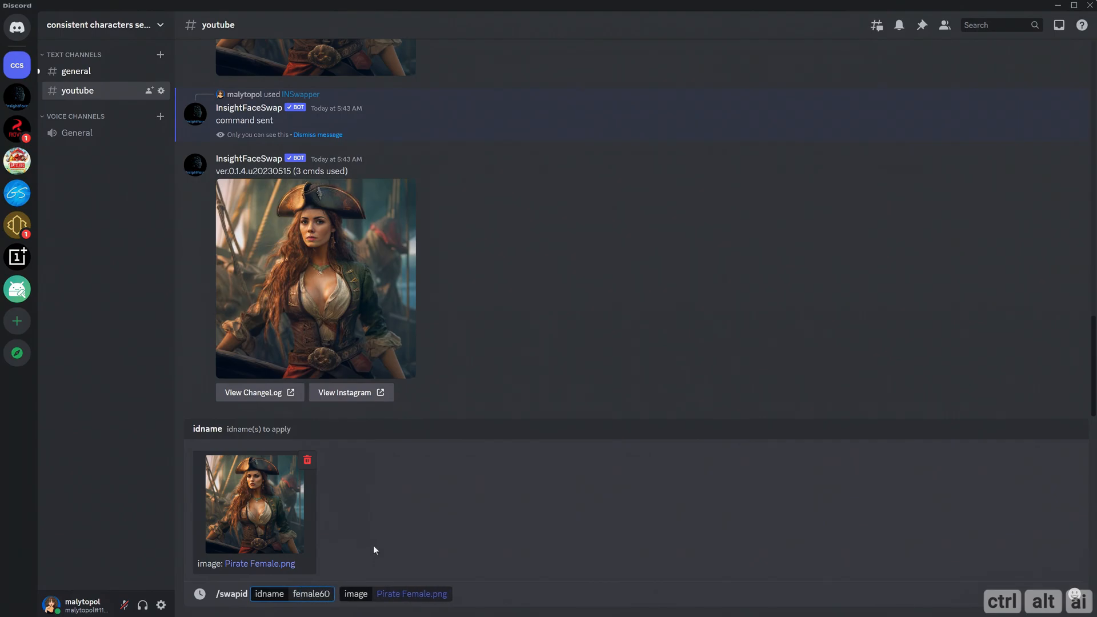
key(Return)
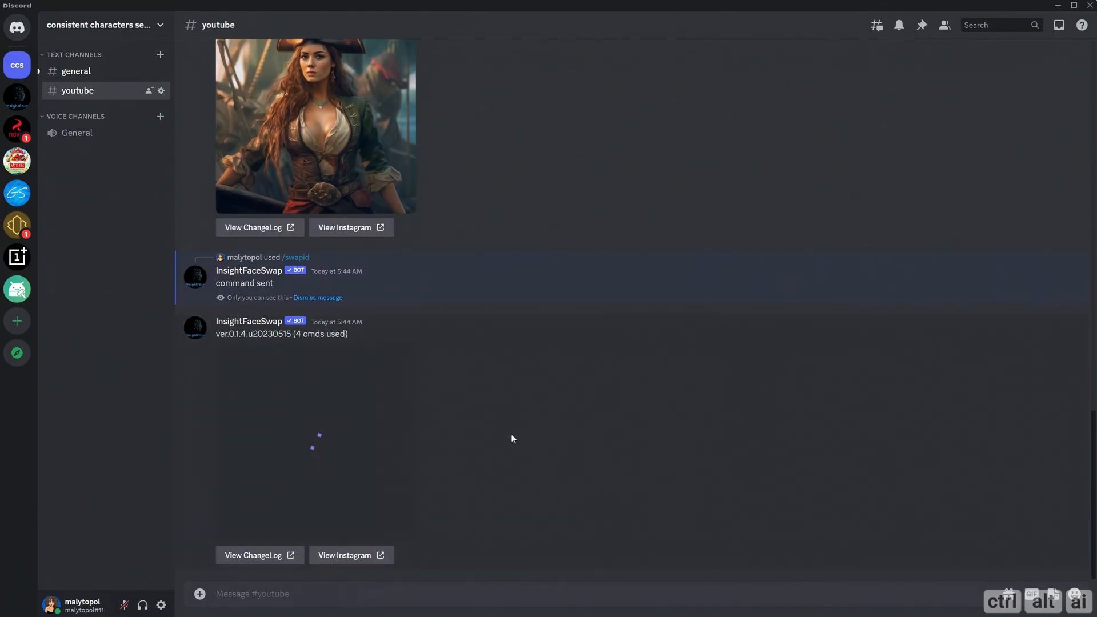
Step: View the female60 swap result enlarged and compare it with the original pirate image and the earlier INSwapper result
click(350, 421)
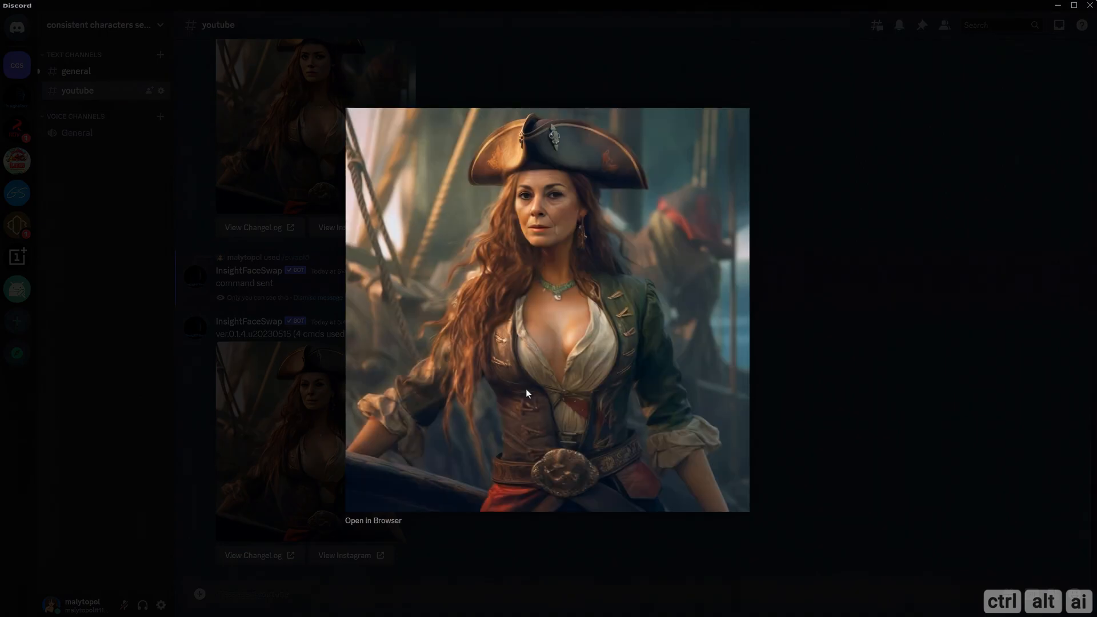
click(292, 426)
scroll(297, 394, up, 5)
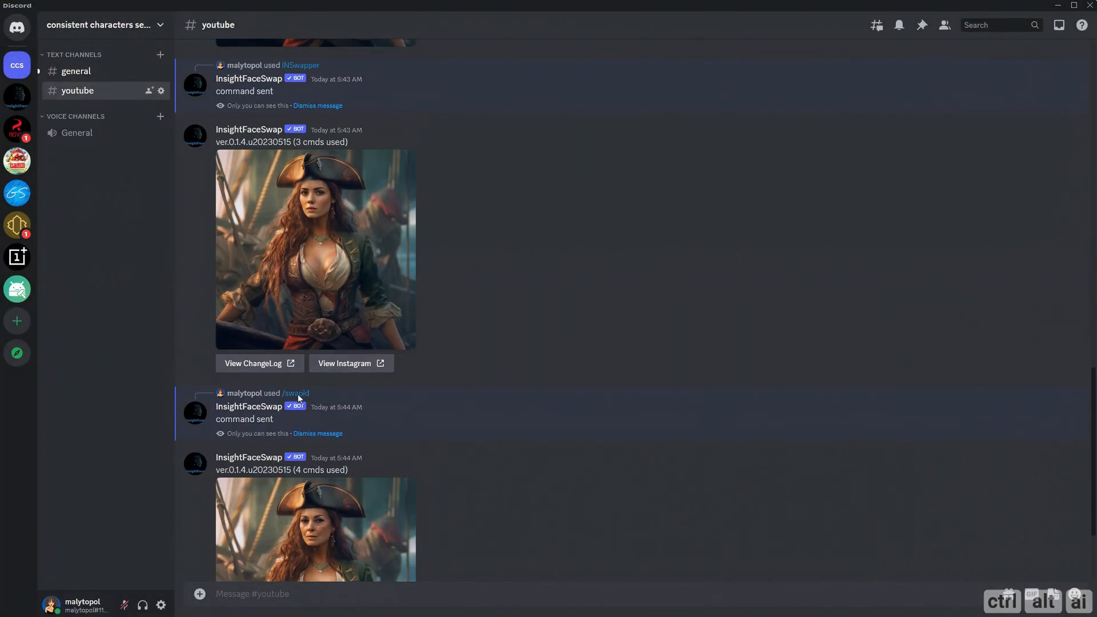
click(329, 188)
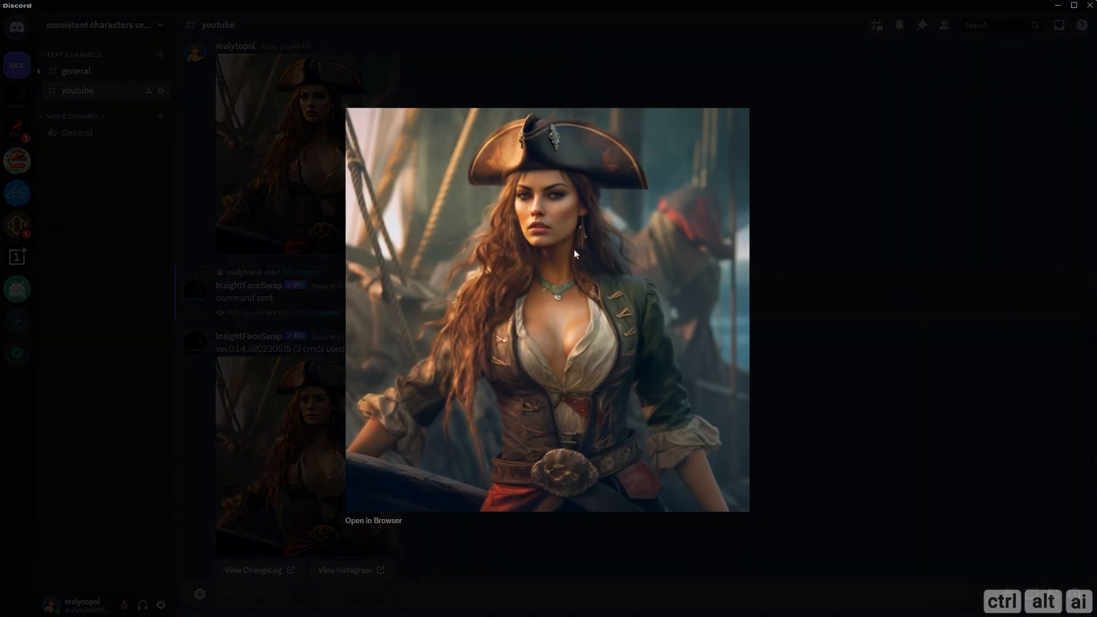
click(869, 320)
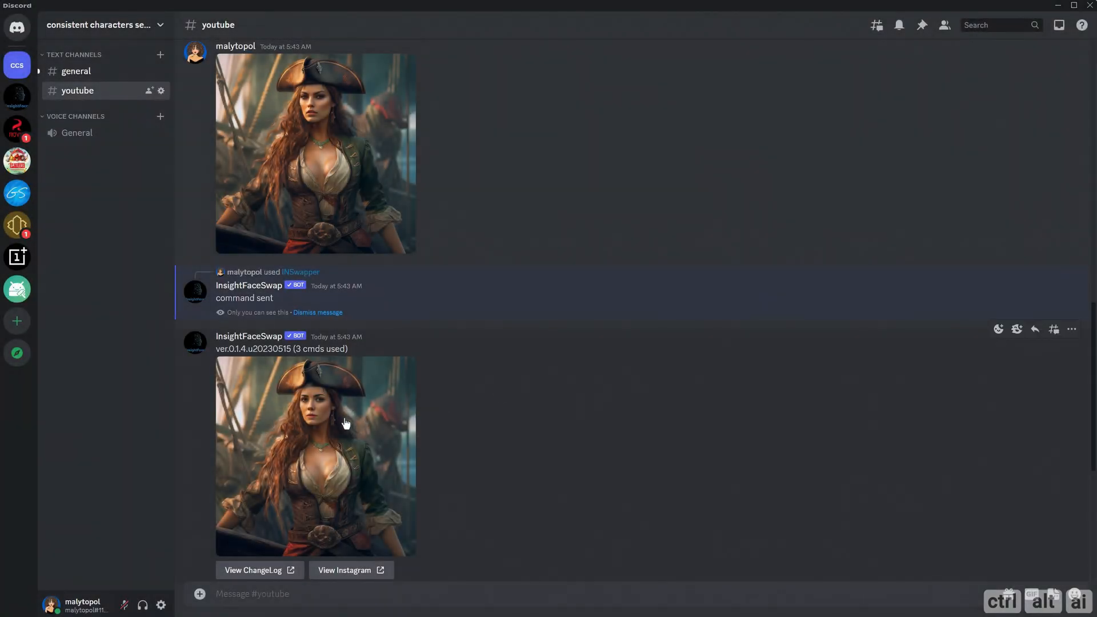
click(345, 422)
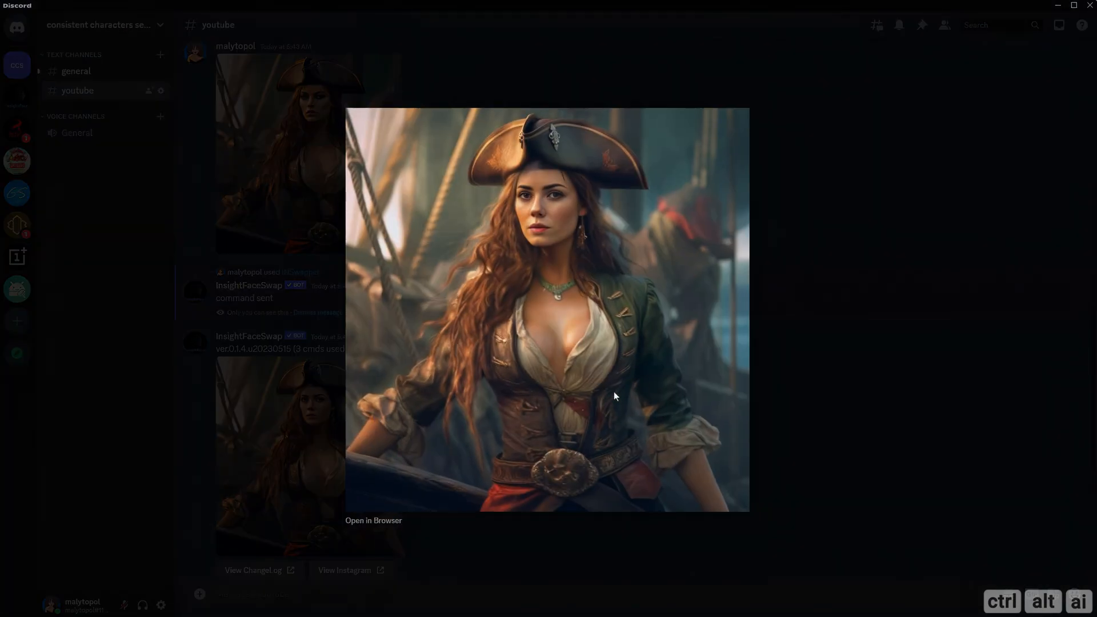
click(837, 370)
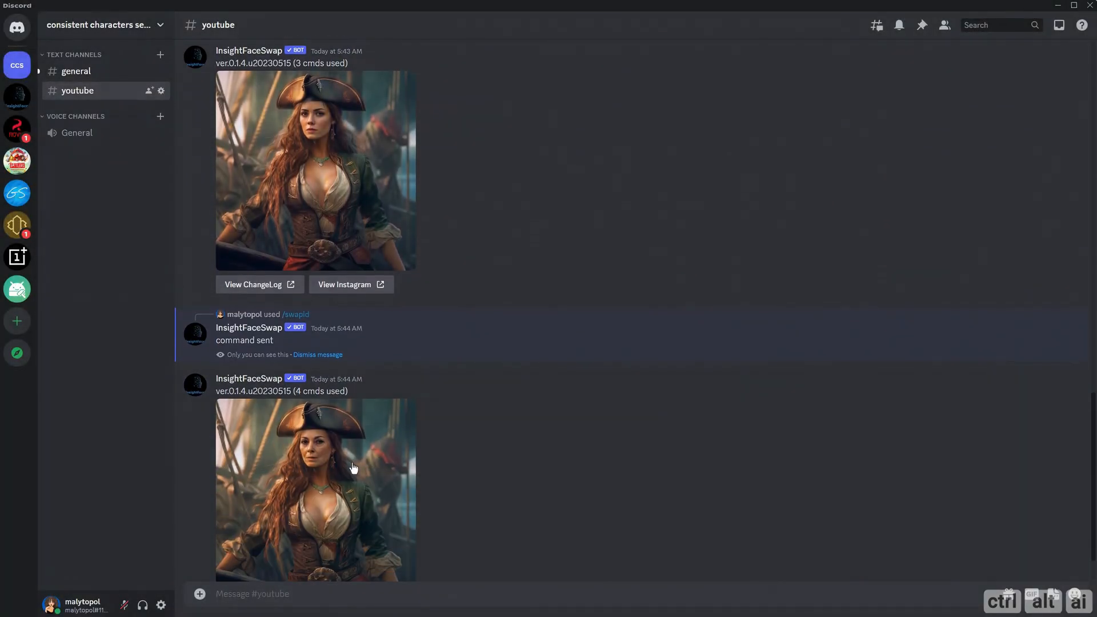
click(352, 462)
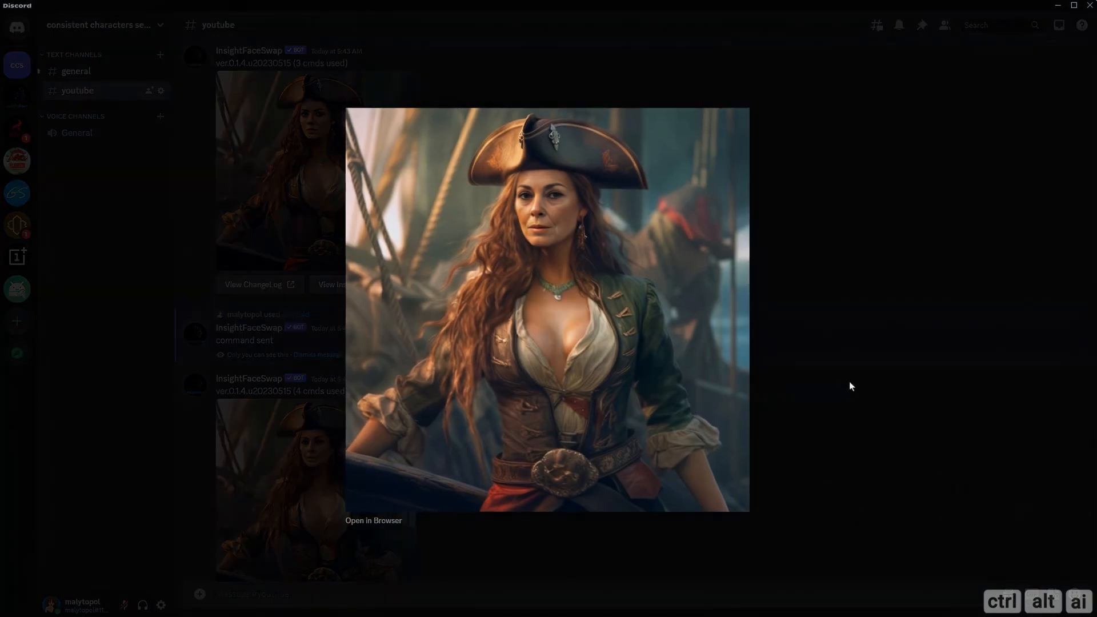